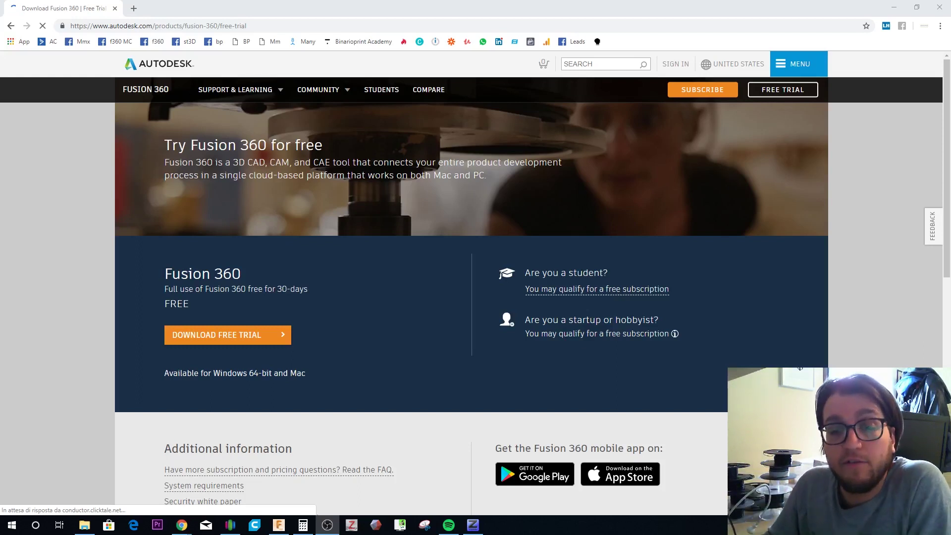
Check the Fusion 360 free-trial page URL in the address bar, then open a new Chrome tab.
{"action": "left_click", "coordinate": [252, 25]}
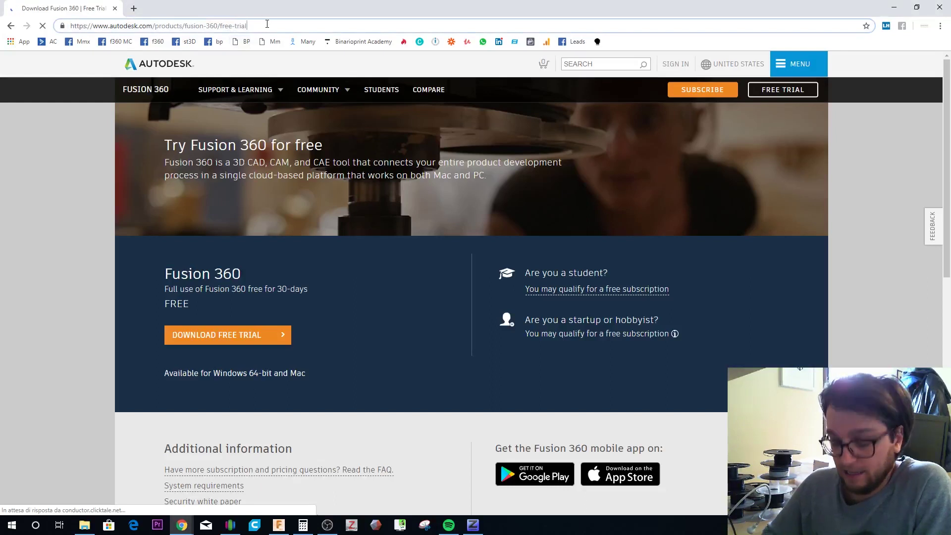
{"action": "key", "text": "ctrl+a"}
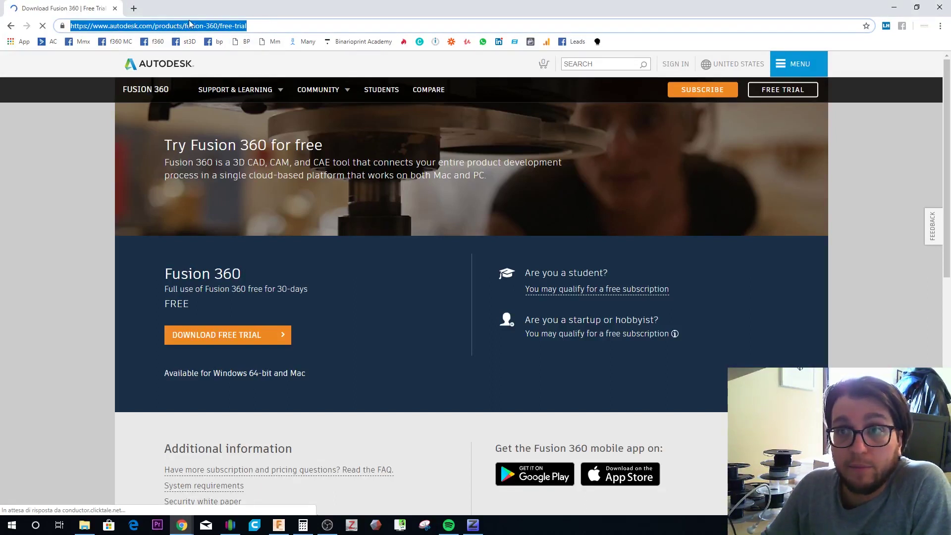
{"action": "left_click", "coordinate": [274, 26]}
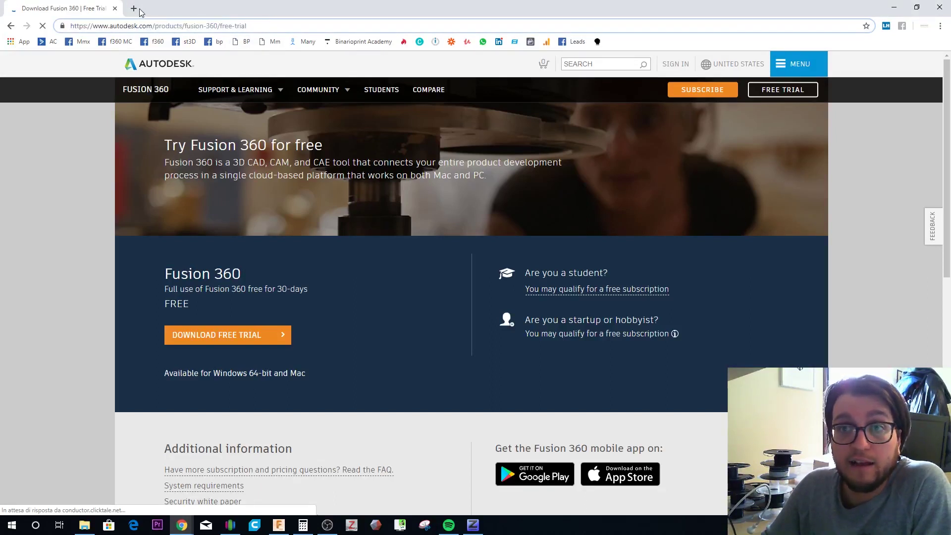
{"action": "left_click", "coordinate": [139, 9]}
{"action": "left_click", "coordinate": [383, 203]}
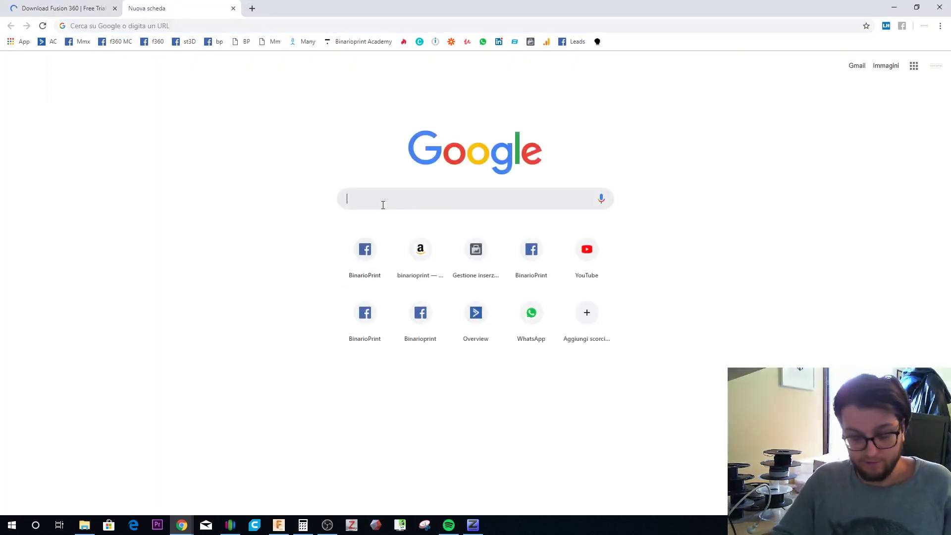
{"action": "type", "text": "FUSION 360"}
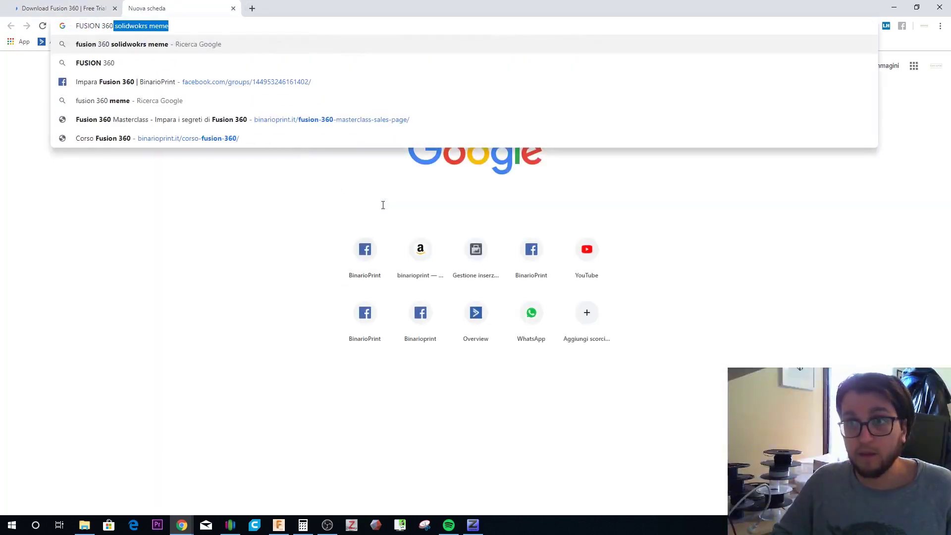
{"action": "type", "text": " DOWNL"}
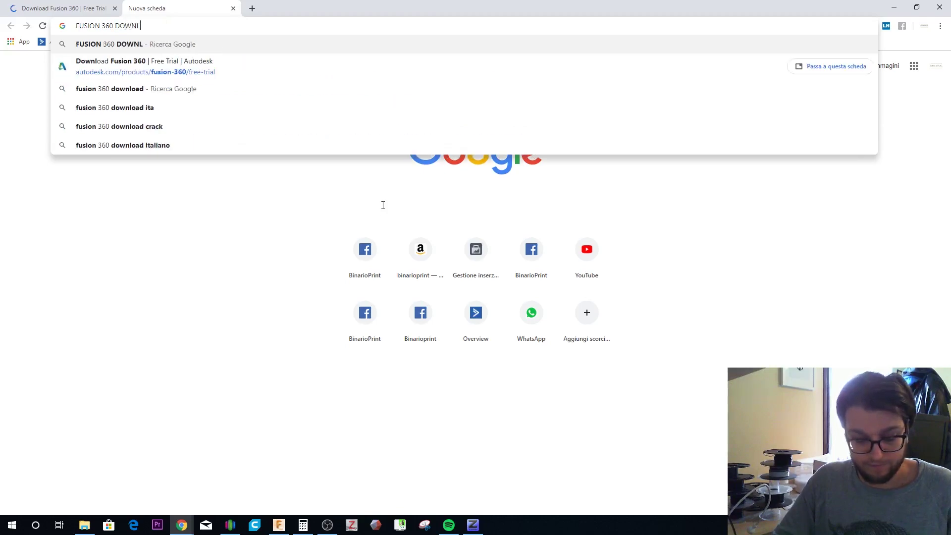
{"action": "type", "text": "A"}
{"action": "key", "text": "BackSpace"}
{"action": "type", "text": "OAD"}
{"action": "key", "text": "Return"}
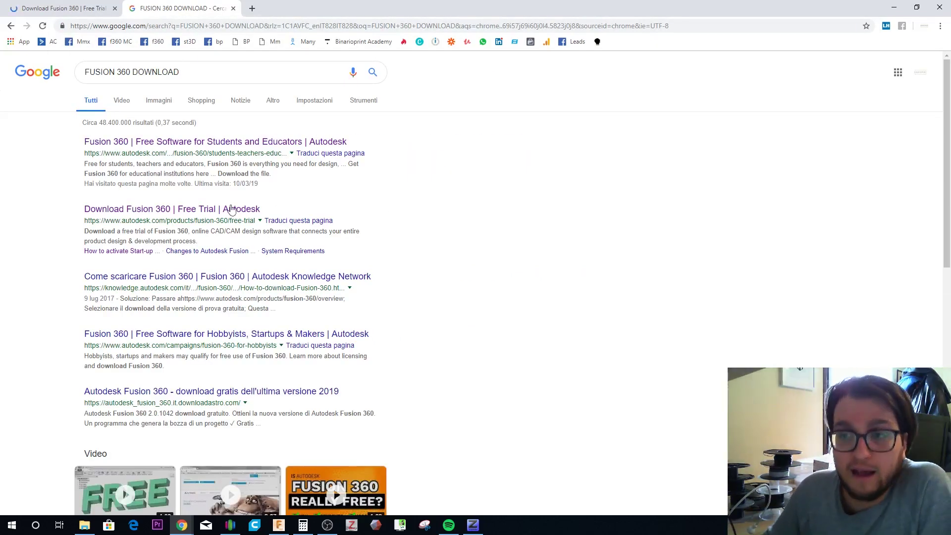
{"action": "left_click", "coordinate": [167, 213]}
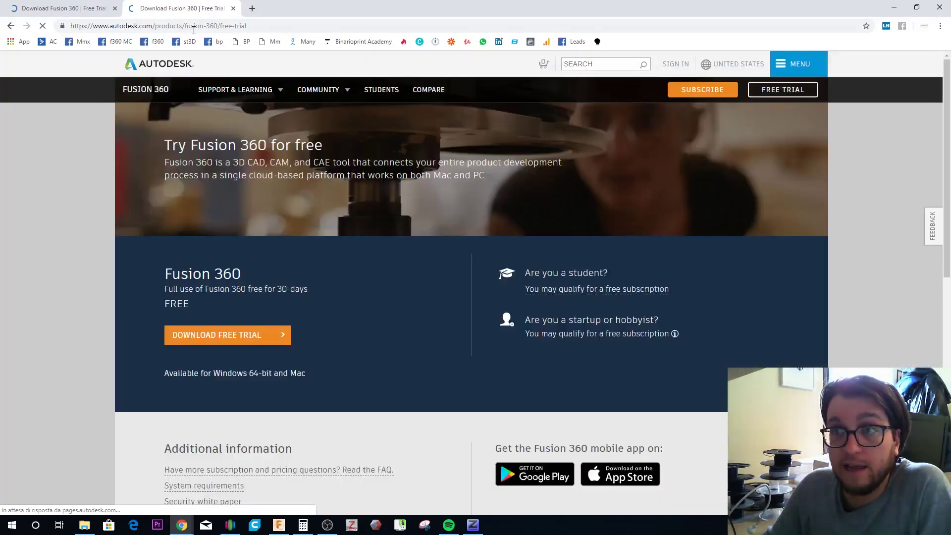
{"action": "left_click", "coordinate": [231, 9]}
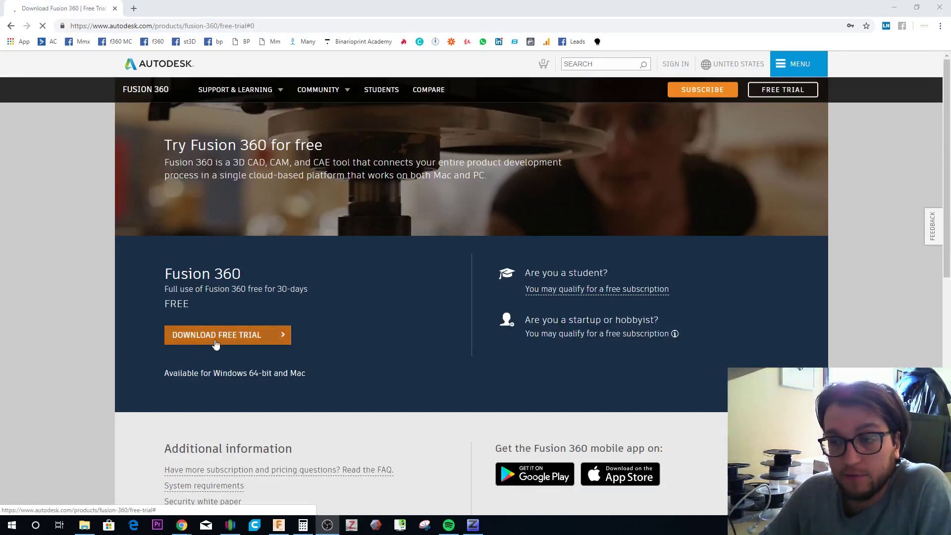
Start the Fusion 360 free-trial download and dismiss the prefilled sign-in email suggestions.
{"action": "left_click", "coordinate": [232, 346]}
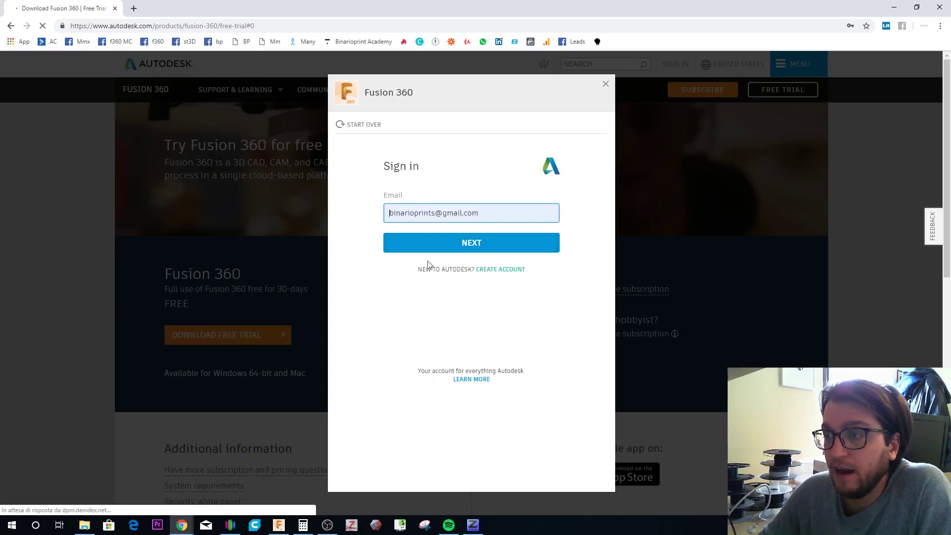
{"action": "left_click", "coordinate": [491, 219]}
{"action": "left_click", "coordinate": [372, 304]}
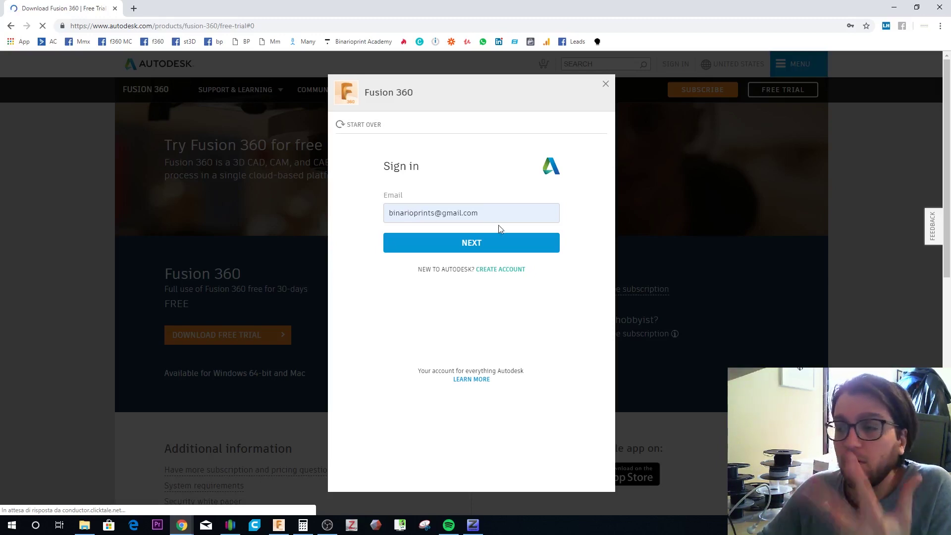
Create a new Autodesk account with name, email and password, accepting the Terms of Use.
{"action": "left_click", "coordinate": [499, 271]}
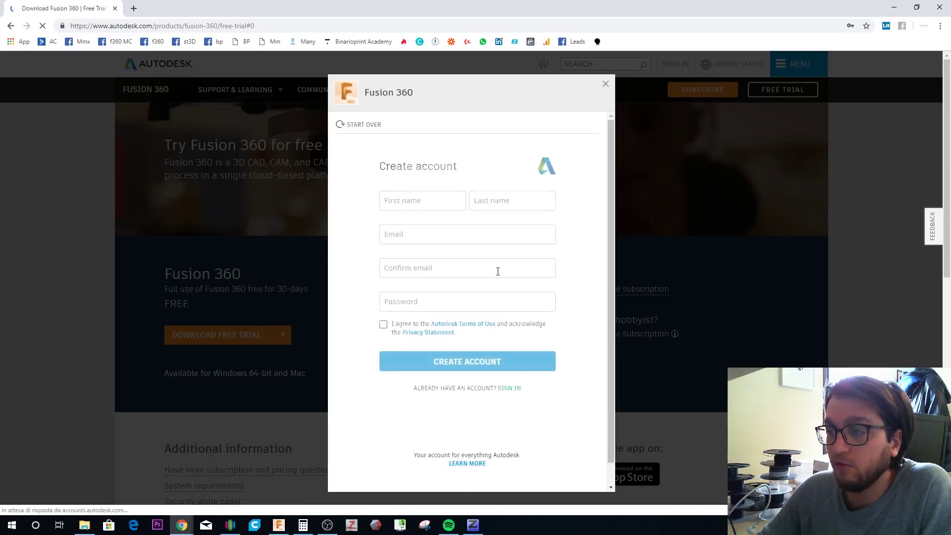
{"action": "left_click", "coordinate": [403, 207]}
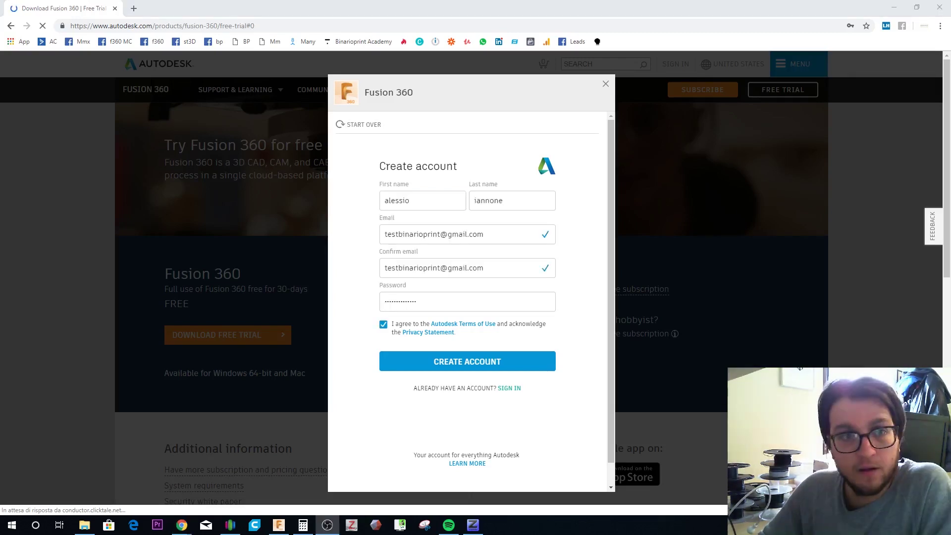
{"action": "left_click", "coordinate": [383, 325]}
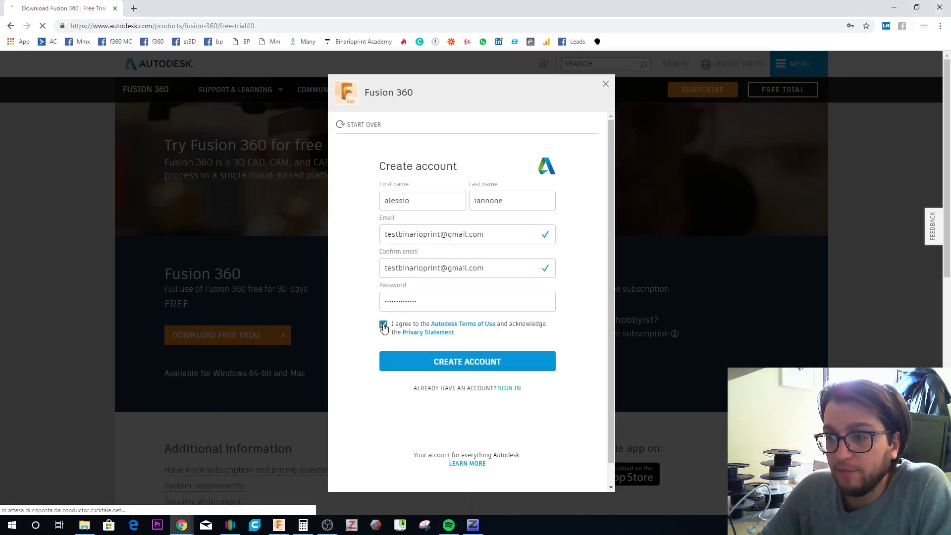
{"action": "left_click", "coordinate": [449, 363]}
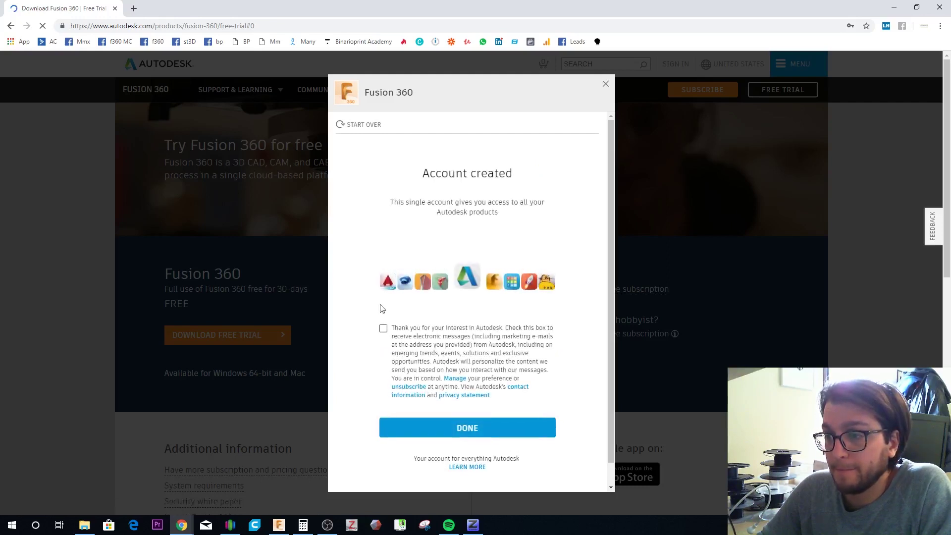
Finish account creation and continue to the company details form.
{"action": "left_click", "coordinate": [460, 427]}
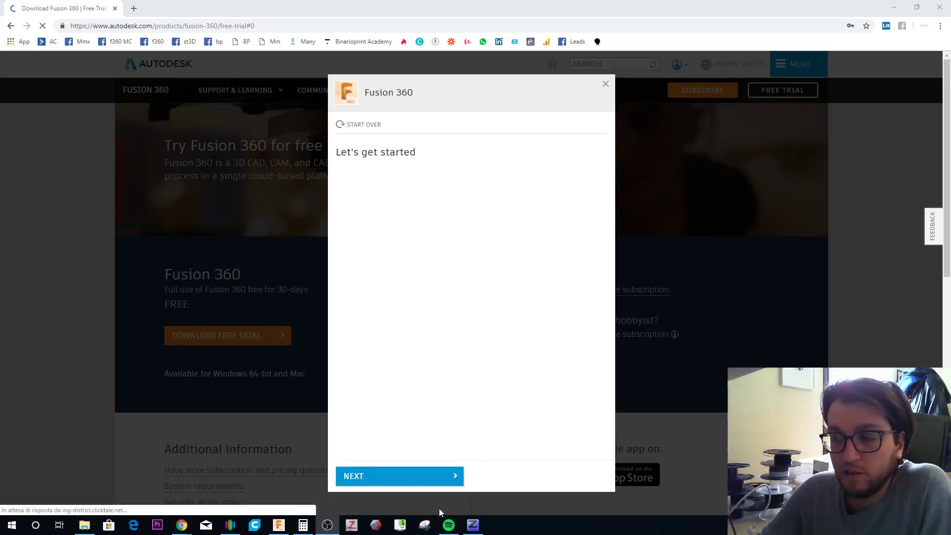
{"action": "left_click", "coordinate": [384, 479]}
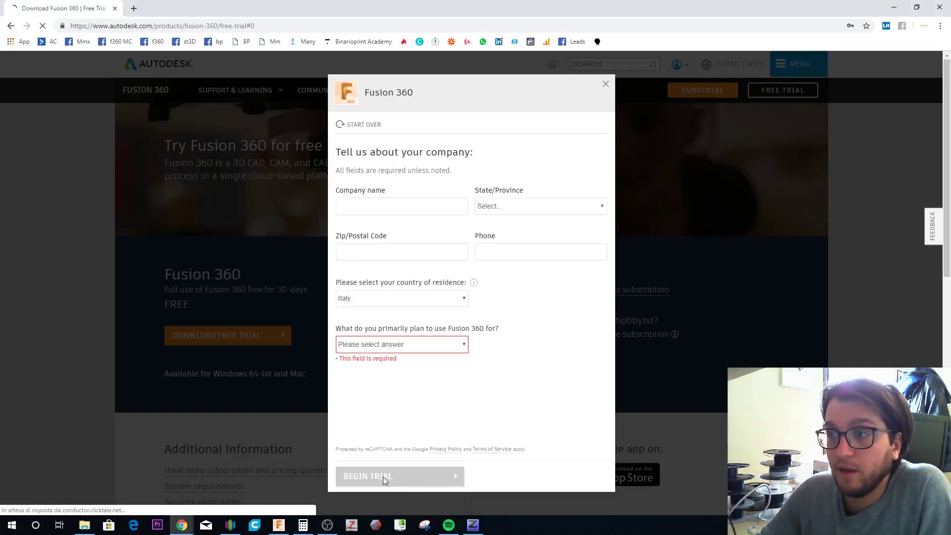
{"action": "left_click_drag", "start_coordinate": [338, 153], "coordinate": [496, 371]}
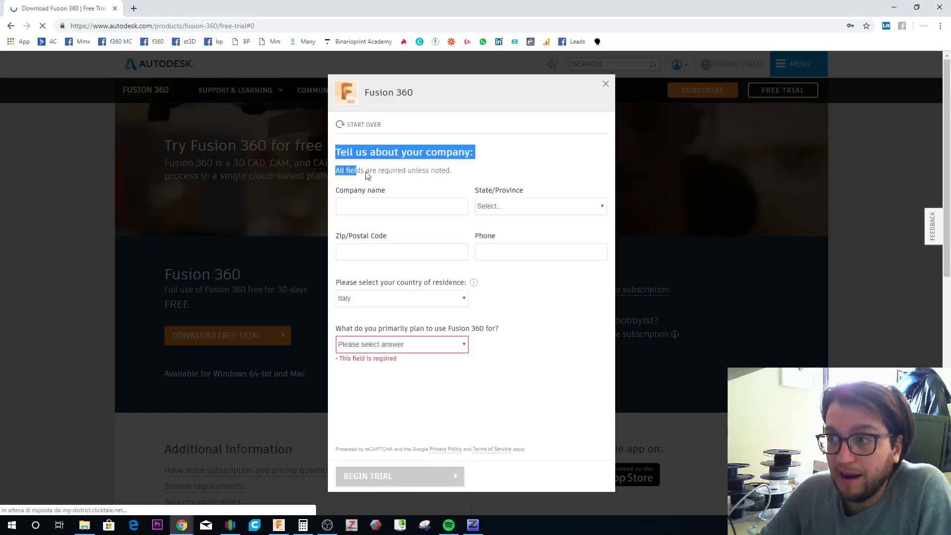
{"action": "left_click", "coordinate": [532, 380]}
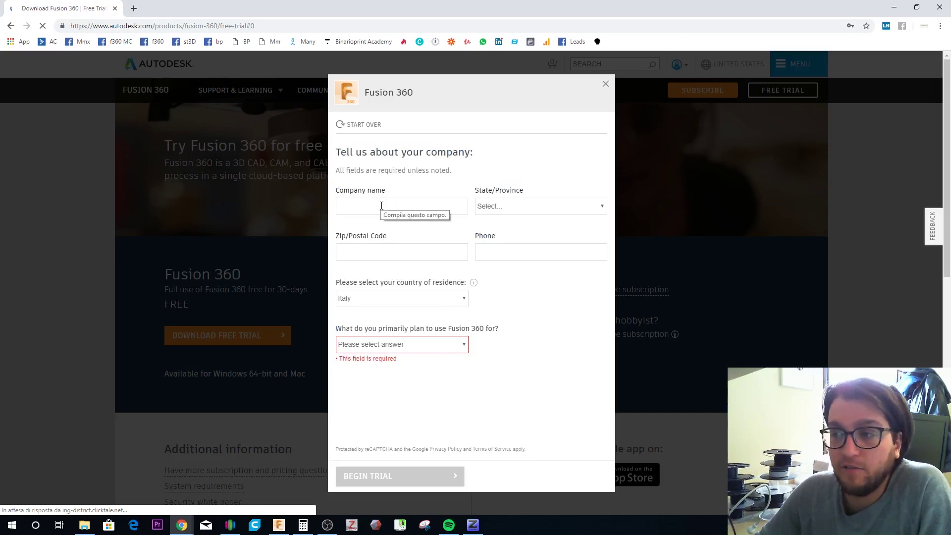
Fill in the company name, choose Reggio Emilia as province, and enter the postal code.
{"action": "left_click", "coordinate": [382, 206]}
{"action": "type", "text": "no"}
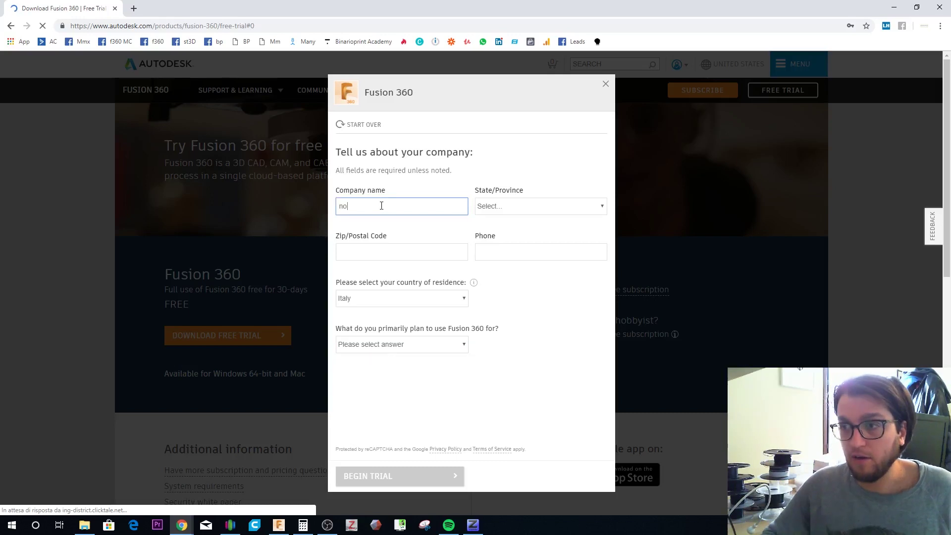
{"action": "left_click", "coordinate": [495, 211]}
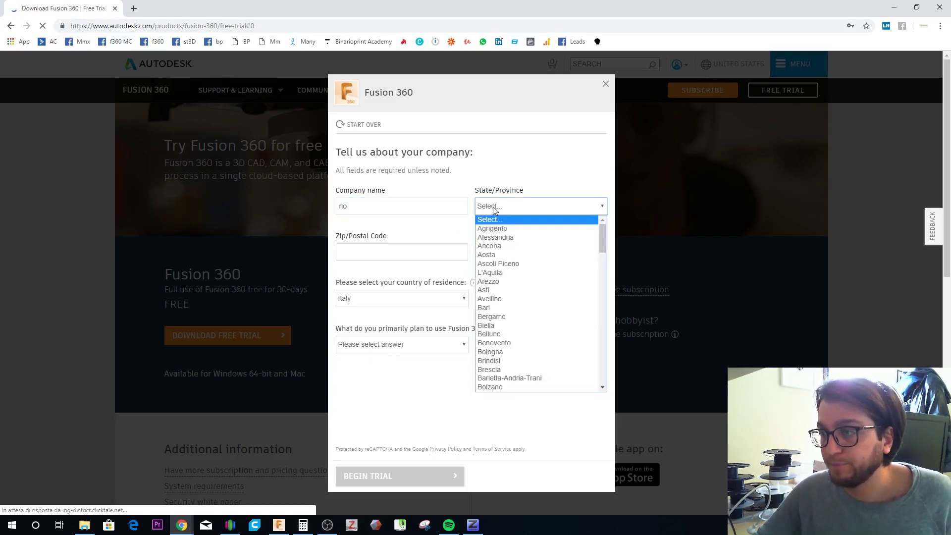
{"action": "type", "text": "re"}
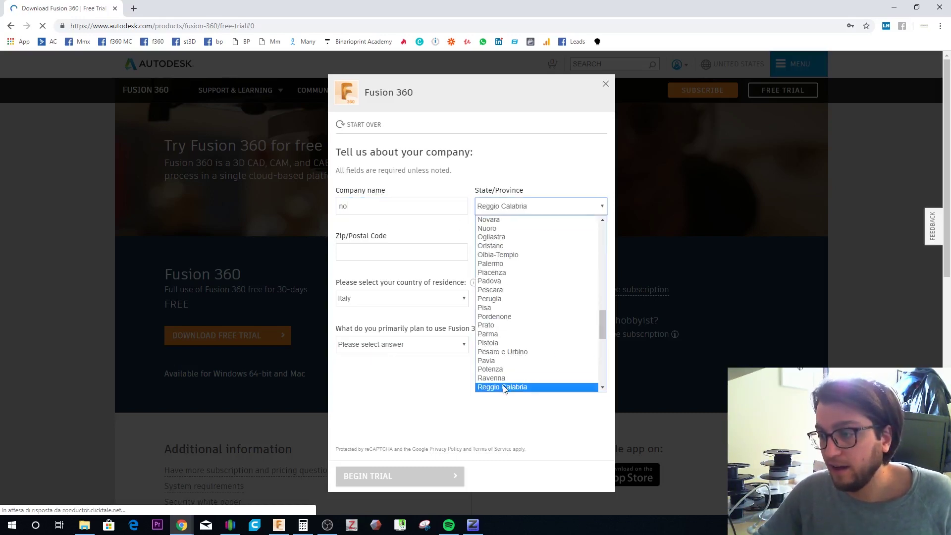
{"action": "scroll", "coordinate": [503, 386], "scroll_direction": "down", "scroll_amount": 2}
{"action": "left_click", "coordinate": [499, 297]}
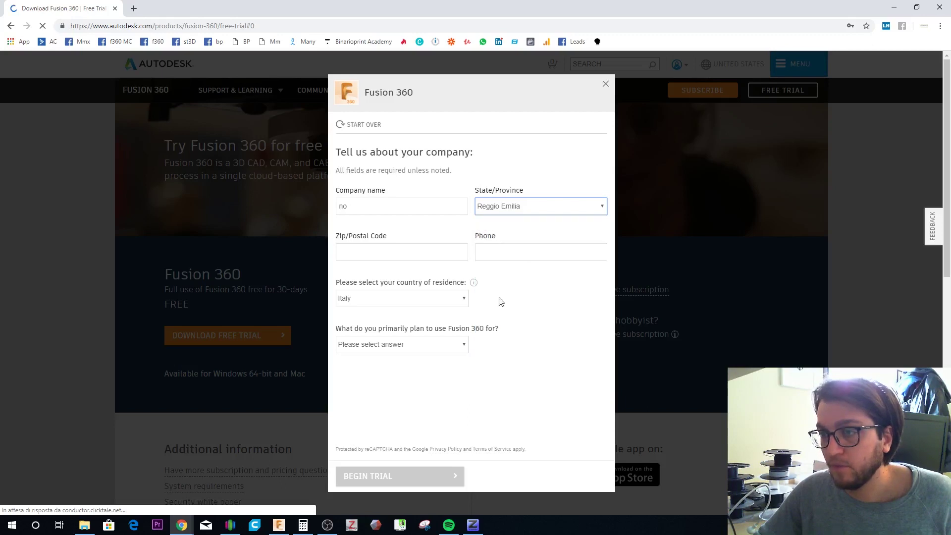
{"action": "left_click", "coordinate": [351, 255]}
{"action": "type", "text": "42013"}
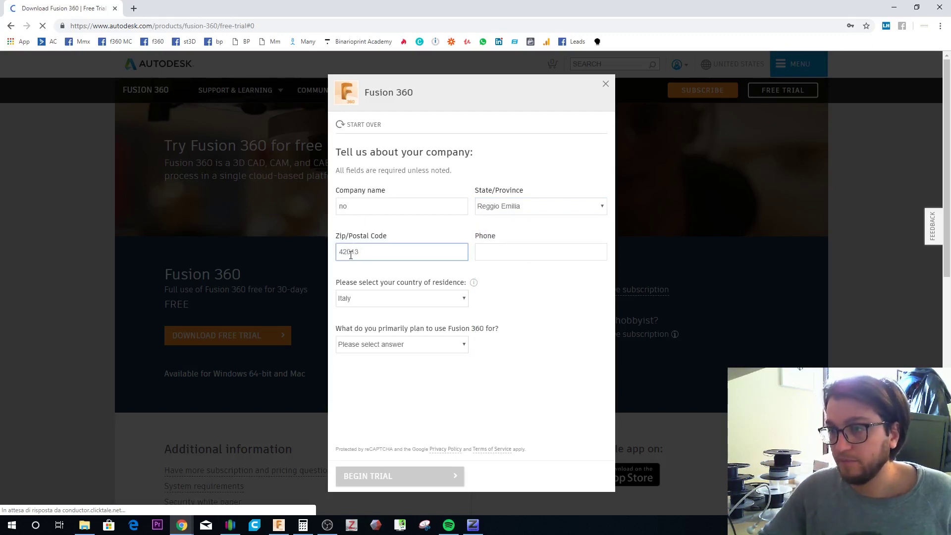
Correct the phone number, choose Industrial Design as intended use, and begin the trial.
{"action": "left_click", "coordinate": [492, 252]}
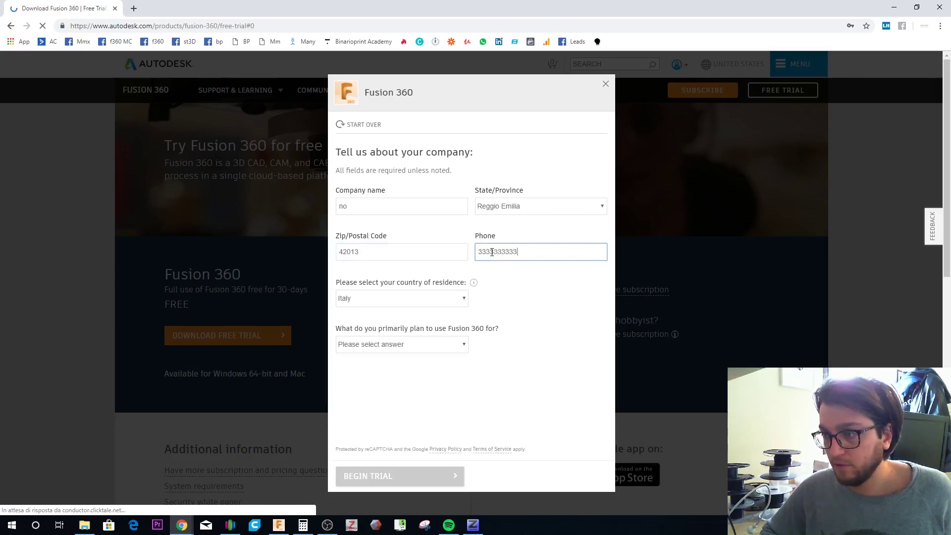
{"action": "left_click", "coordinate": [497, 263]}
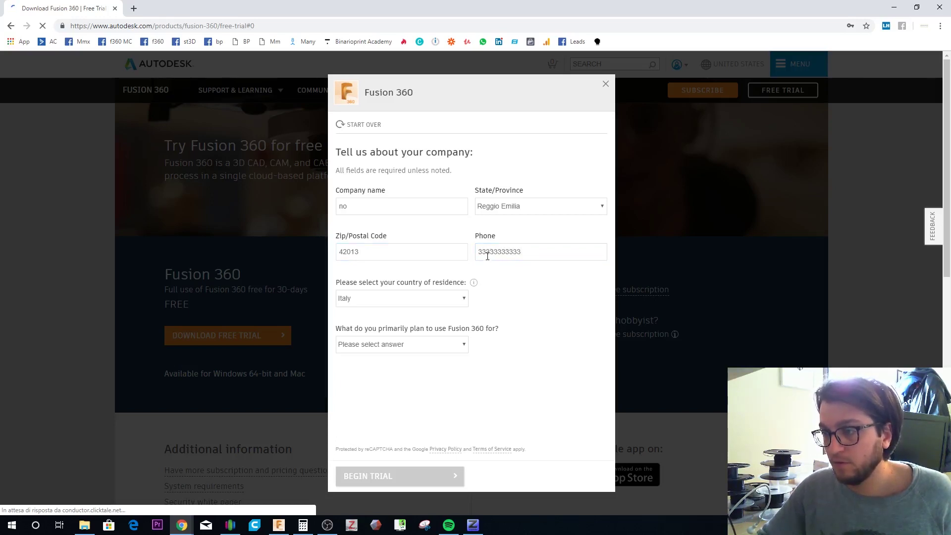
{"action": "left_click", "coordinate": [492, 254]}
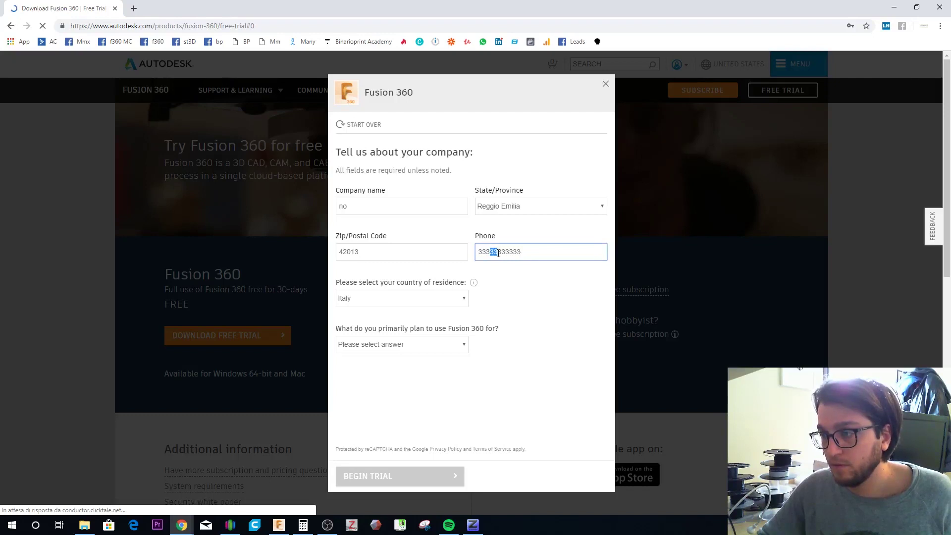
{"action": "left_click", "coordinate": [526, 255]}
{"action": "key", "text": "BackSpace"}
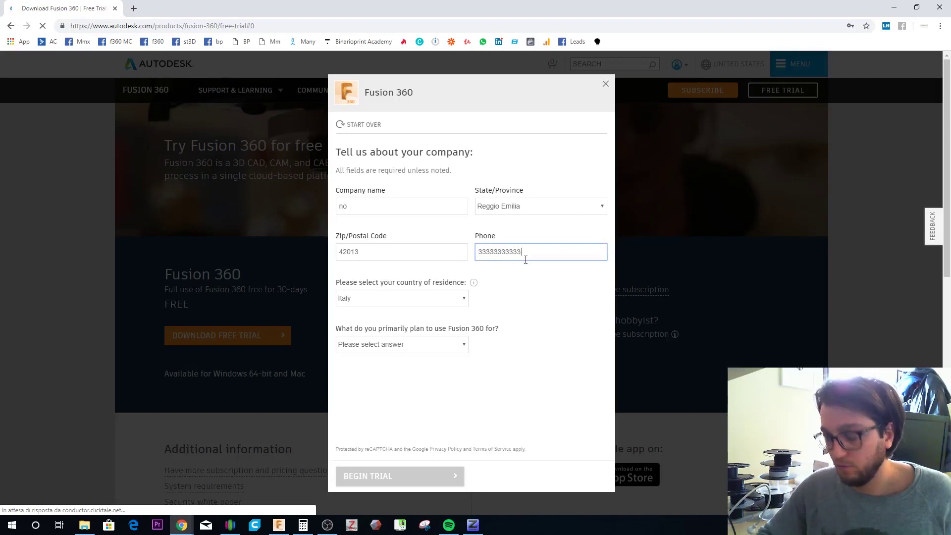
{"action": "left_click", "coordinate": [447, 347]}
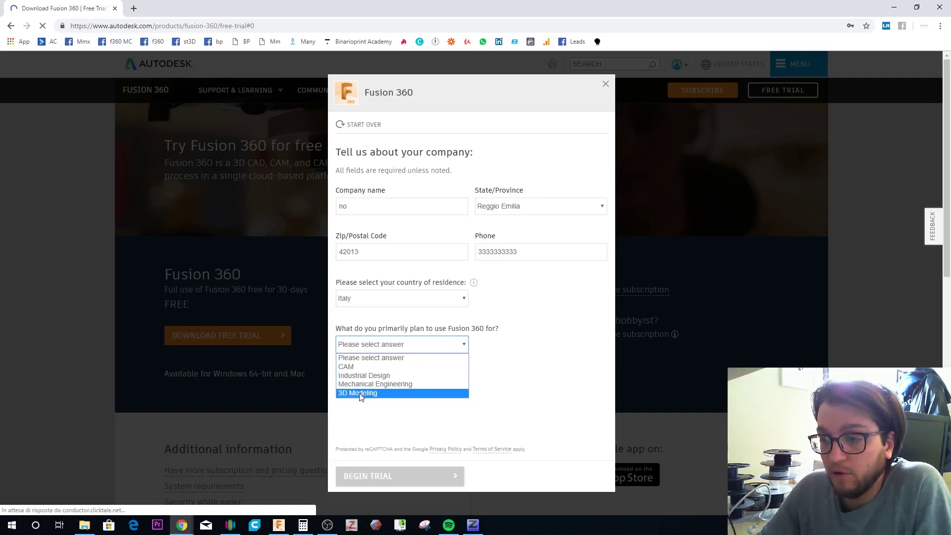
{"action": "left_click", "coordinate": [362, 376]}
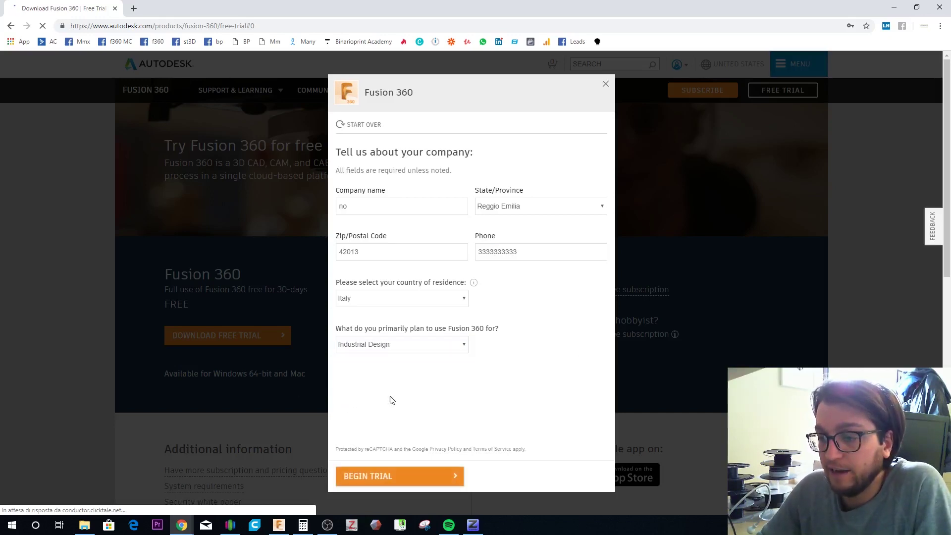
{"action": "left_click", "coordinate": [367, 477]}
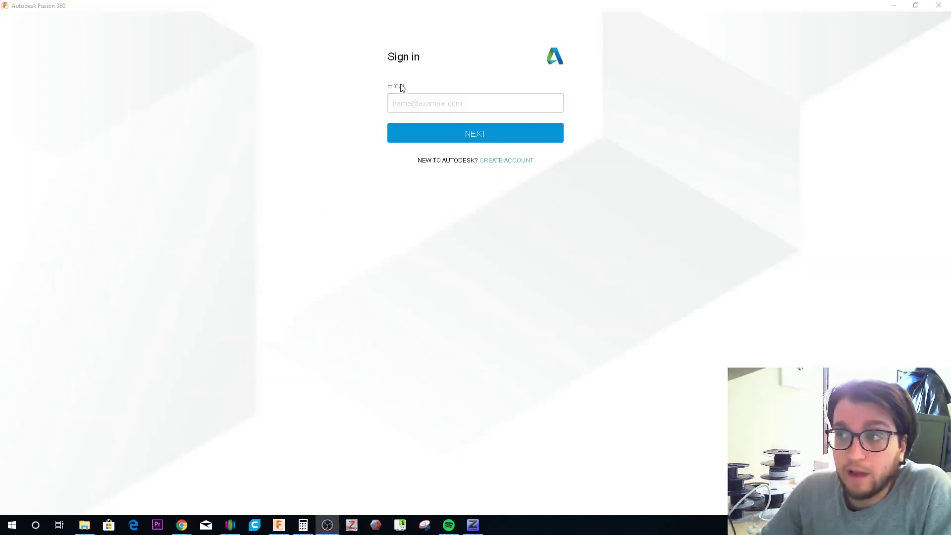
Sign in to Fusion 360 with the Autodesk account's email address and password.
{"action": "left_click", "coordinate": [405, 106]}
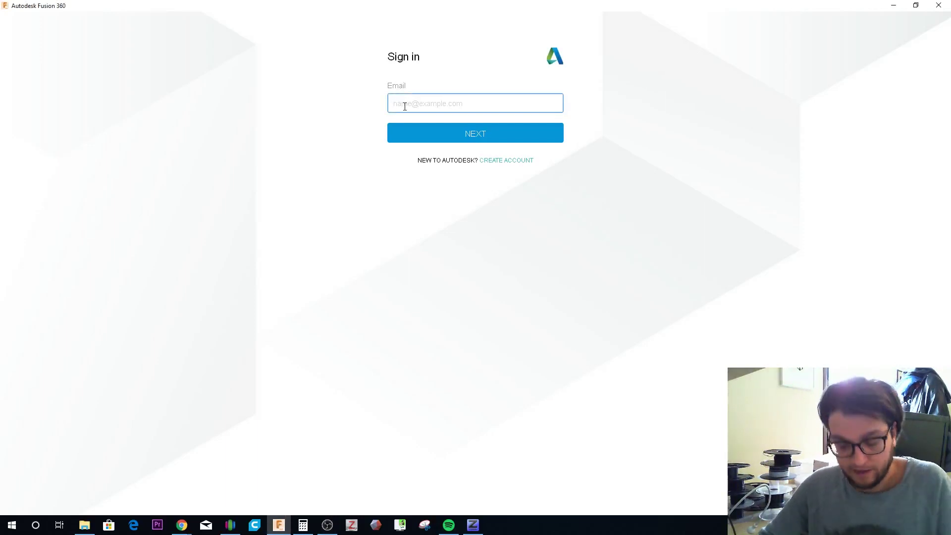
{"action": "left_click", "coordinate": [376, 149]}
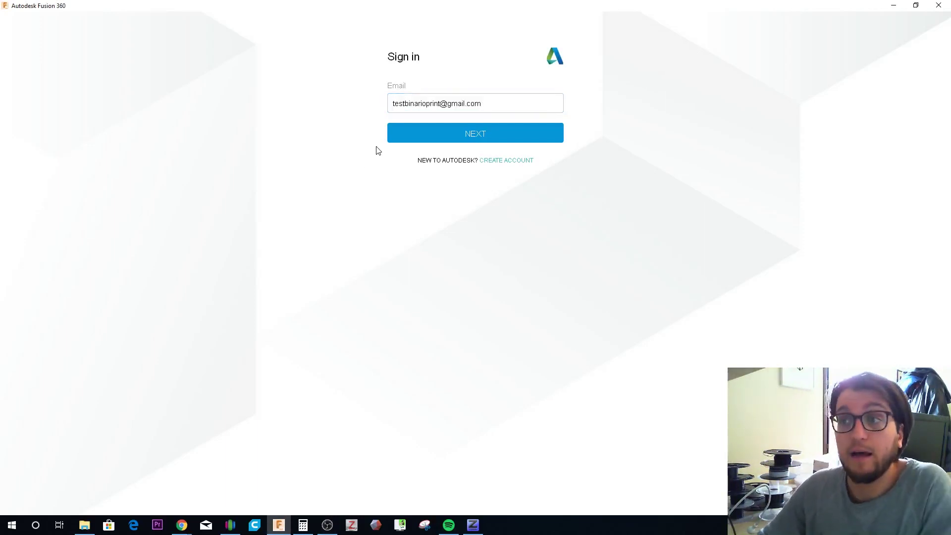
{"action": "left_click", "coordinate": [436, 142]}
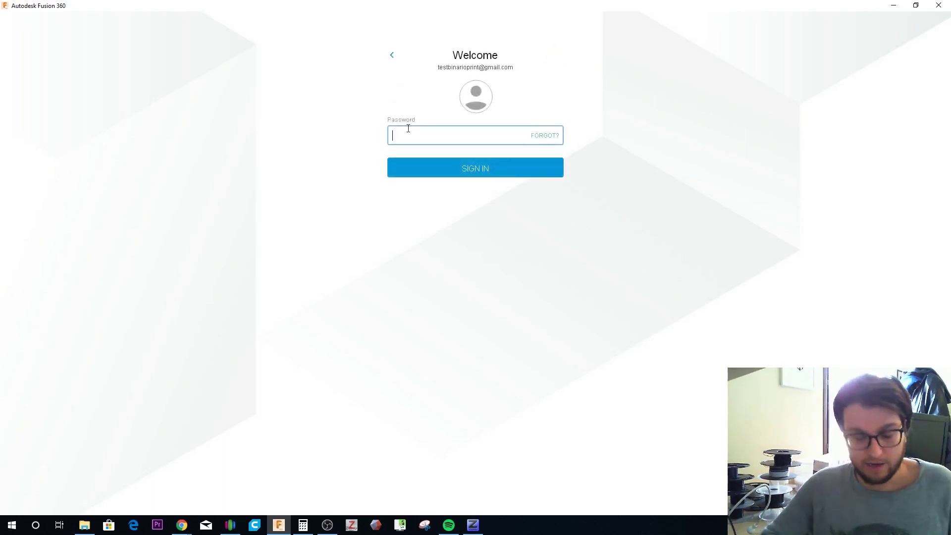
{"action": "type", "text": "a"}
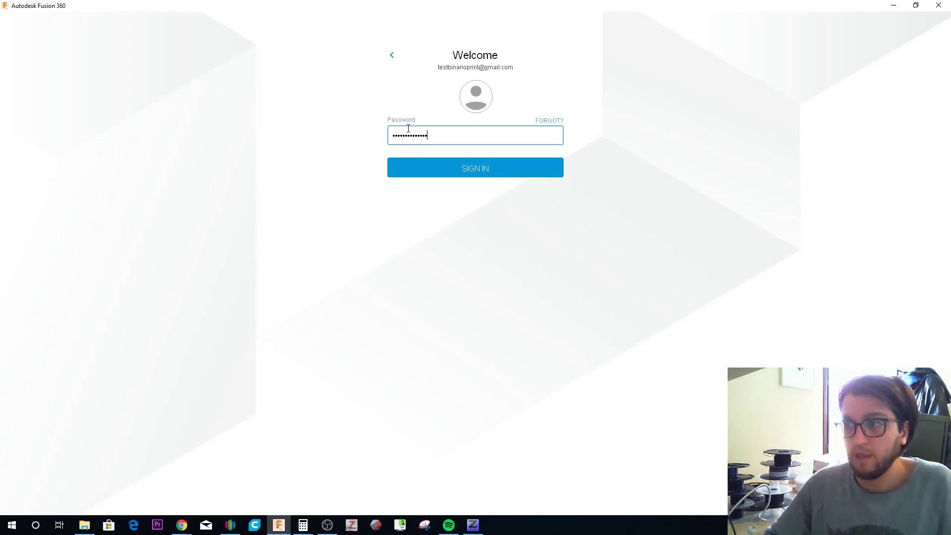
{"action": "left_click", "coordinate": [461, 167]}
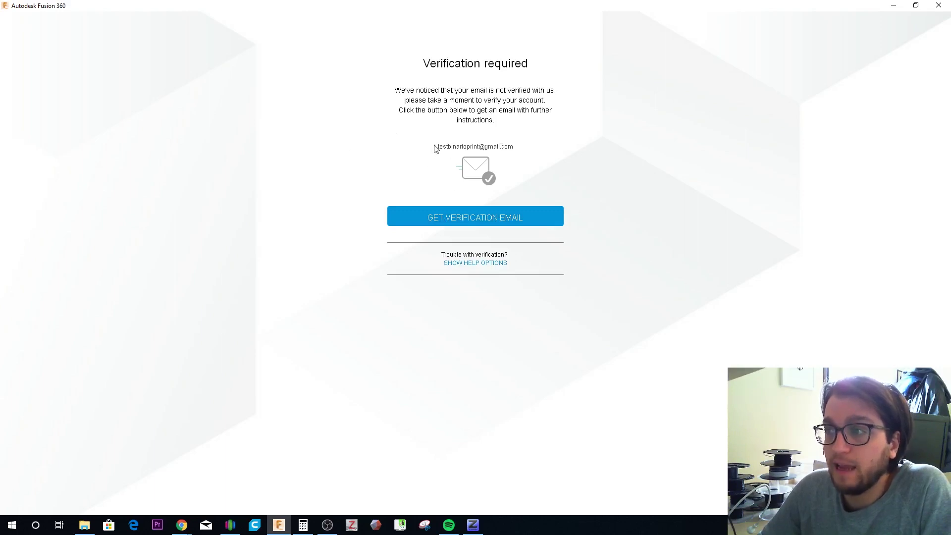
Request the account verification email from Fusion 360's Verification required screen.
{"action": "left_click_drag", "start_coordinate": [436, 148], "coordinate": [578, 172]}
{"action": "left_click", "coordinate": [527, 186]}
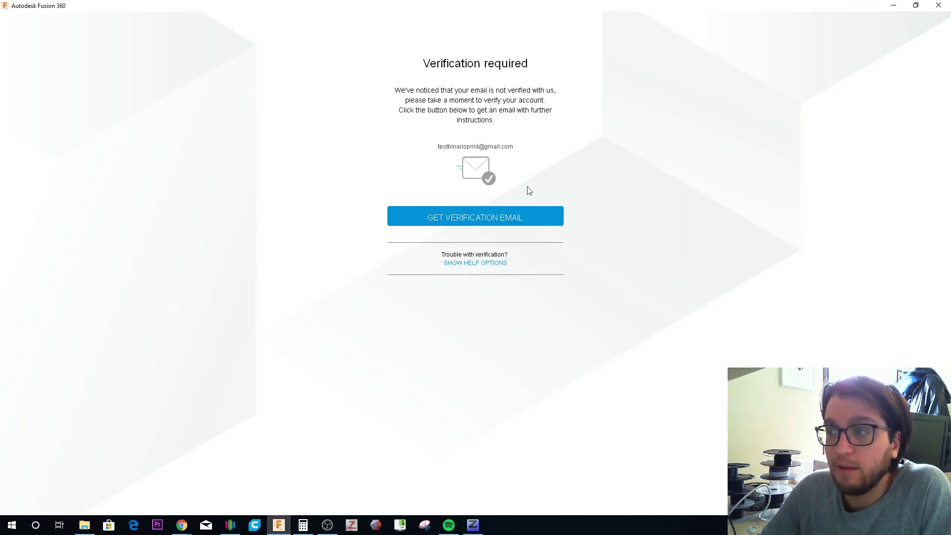
{"action": "left_click", "coordinate": [459, 221]}
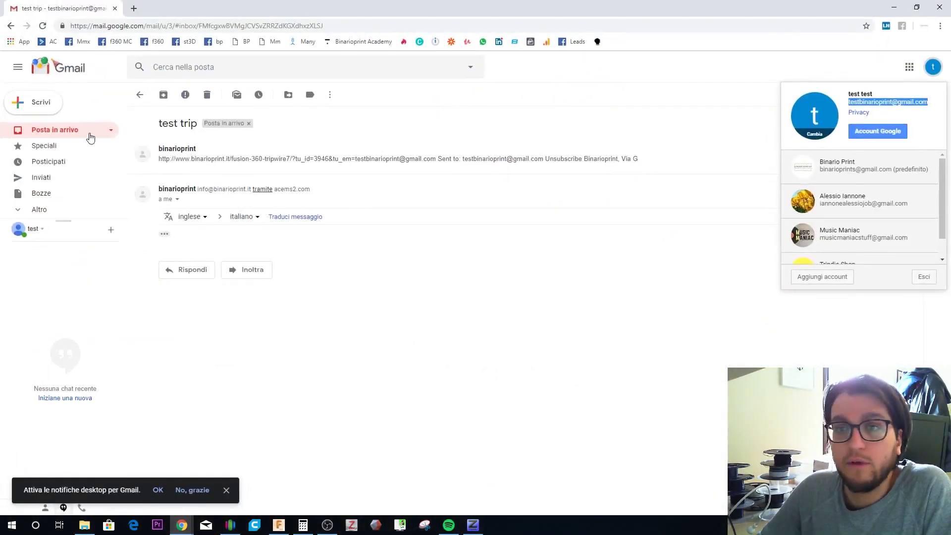
Confirm the account via Gmail's 'Verify your Autodesk account' email, then return to Fusion 360.
{"action": "left_click", "coordinate": [75, 133]}
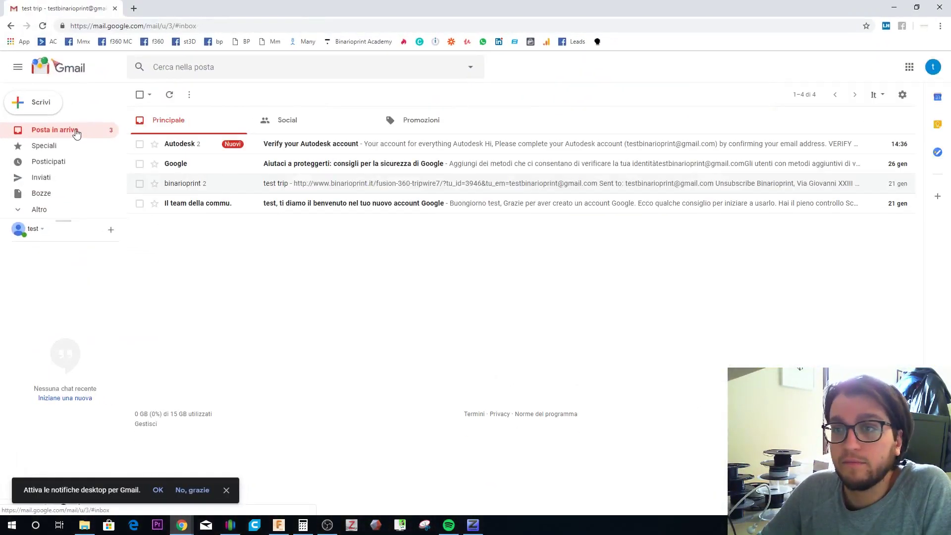
{"action": "left_click", "coordinate": [312, 145]}
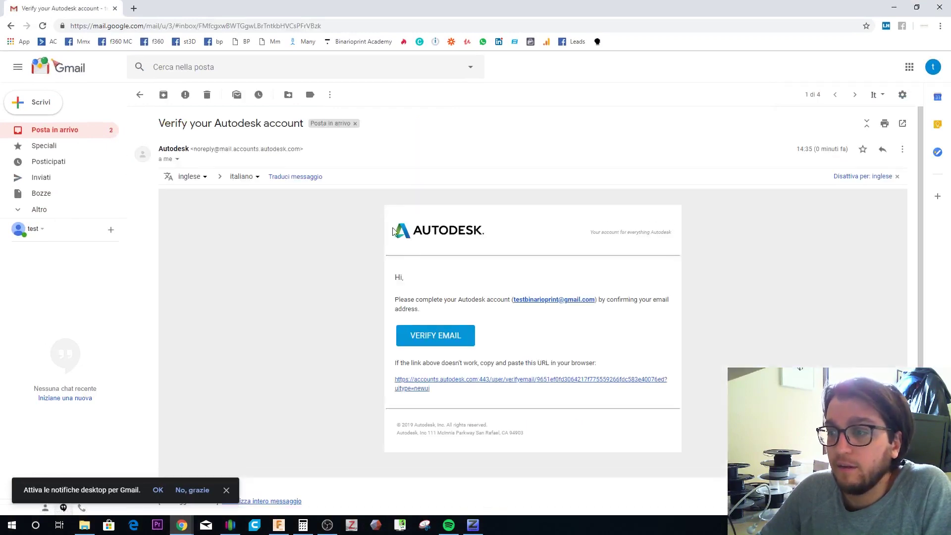
{"action": "left_click", "coordinate": [440, 341]}
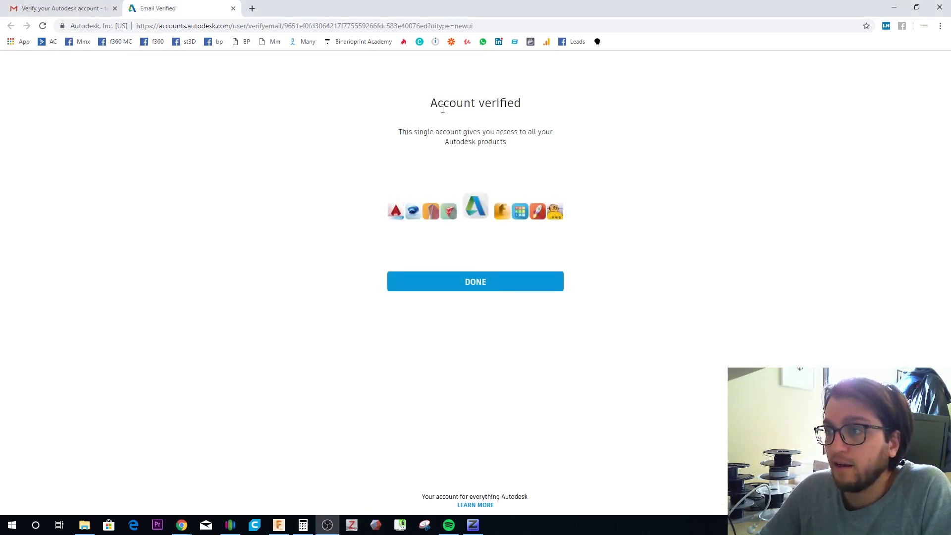
{"action": "left_click_drag", "start_coordinate": [427, 98], "coordinate": [580, 130]}
{"action": "left_click", "coordinate": [579, 174]}
{"action": "left_click", "coordinate": [486, 282]}
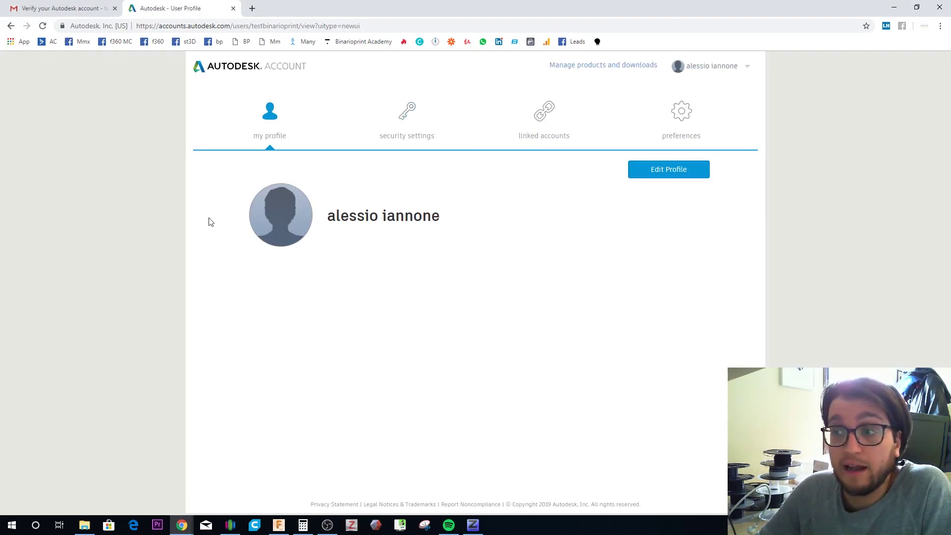
{"action": "left_click", "coordinate": [278, 524]}
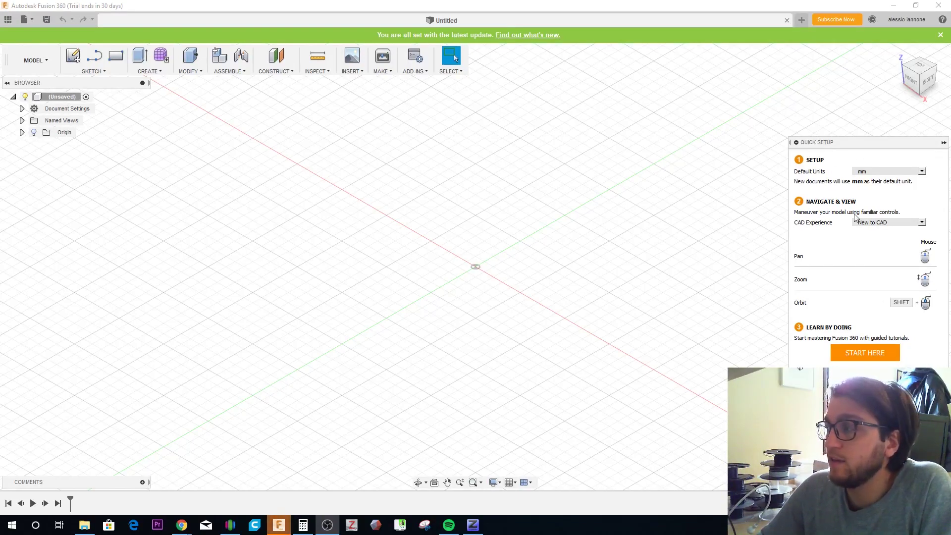
Keep New to CAD as CAD experience, then close the Quick Setup and Learning panels.
{"action": "left_click", "coordinate": [895, 224]}
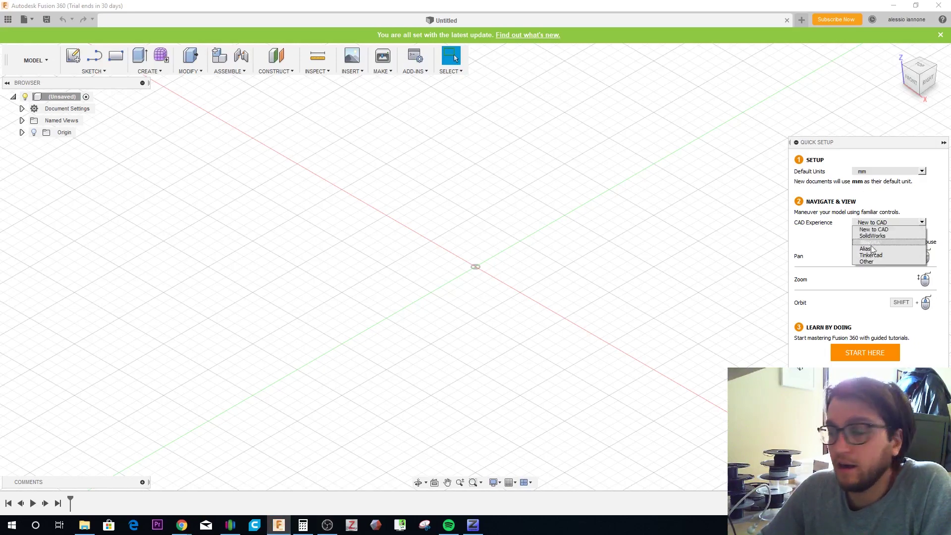
{"action": "left_click", "coordinate": [873, 230]}
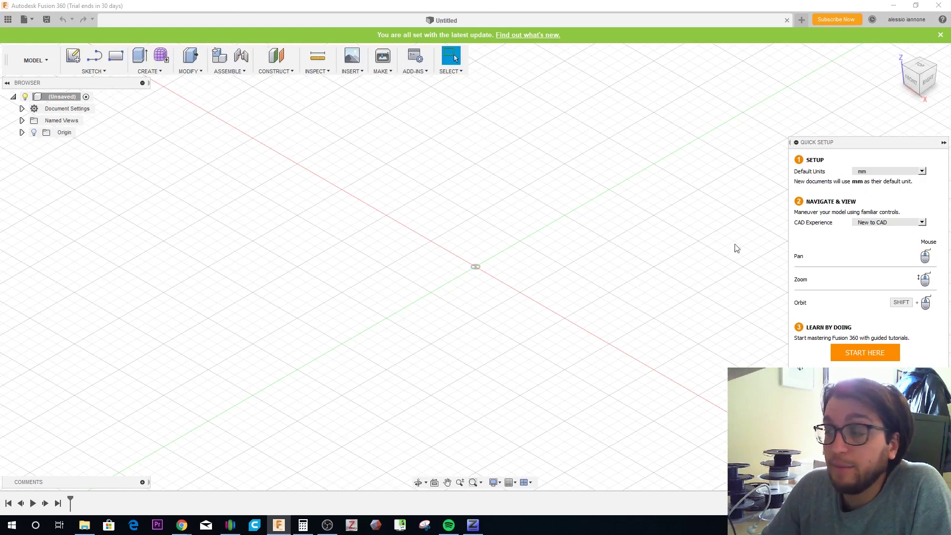
{"action": "left_click", "coordinate": [756, 292]}
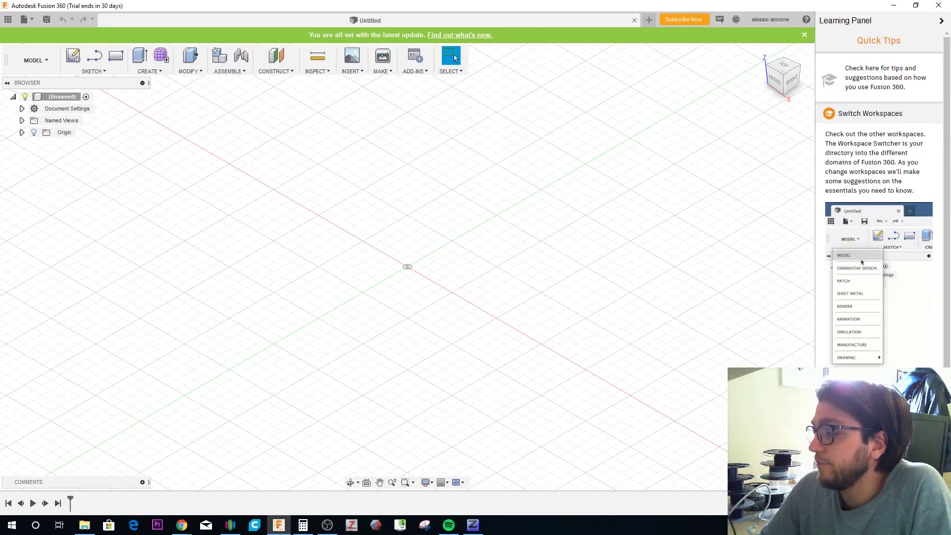
{"action": "left_click", "coordinate": [941, 20]}
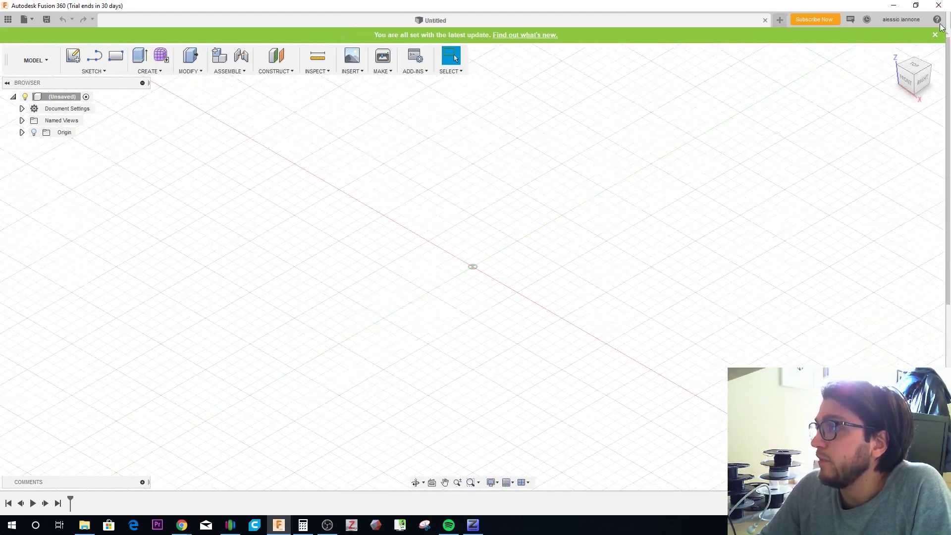
Open Subscribe Now and submit the usage survey with Industrial Design selected.
{"action": "left_click", "coordinate": [814, 19]}
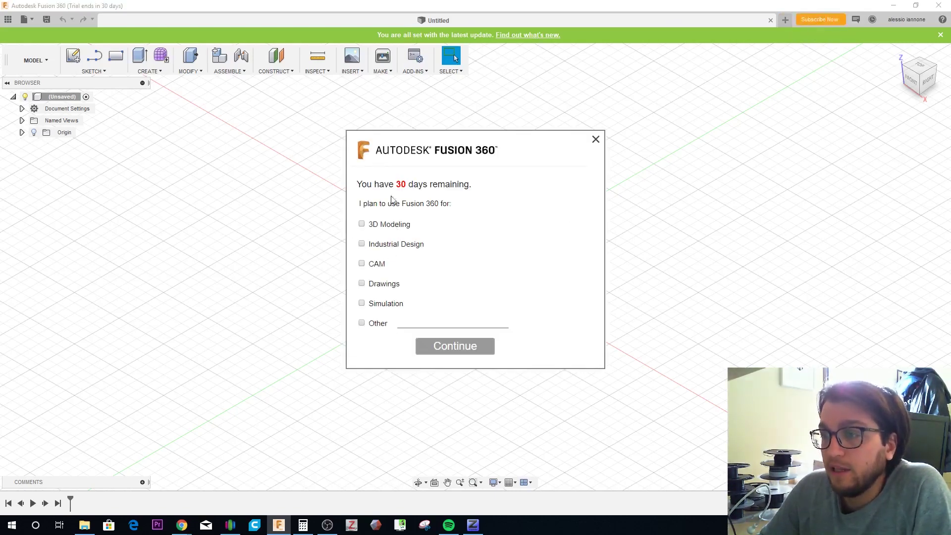
{"action": "left_click_drag", "start_coordinate": [361, 186], "coordinate": [473, 195]}
{"action": "left_click", "coordinate": [469, 241]}
{"action": "left_click", "coordinate": [383, 246]}
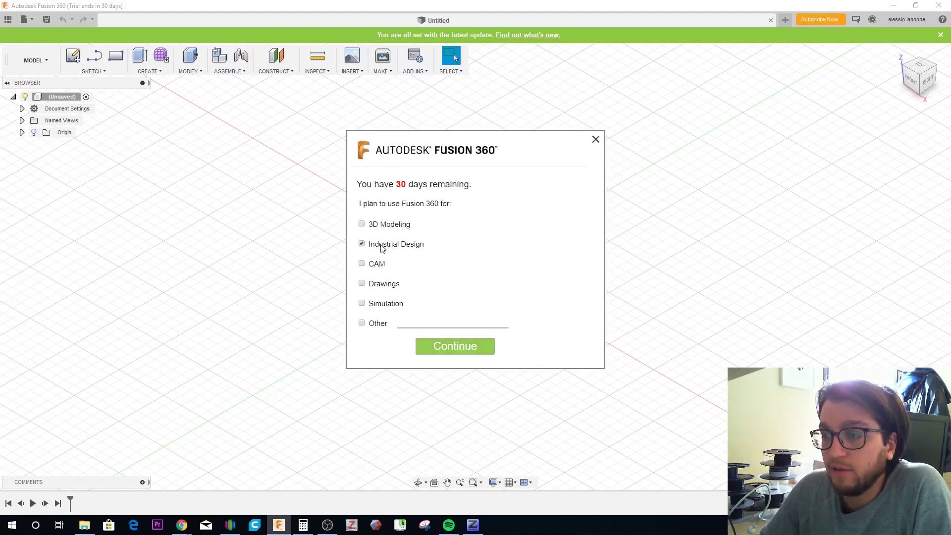
{"action": "left_click", "coordinate": [443, 352]}
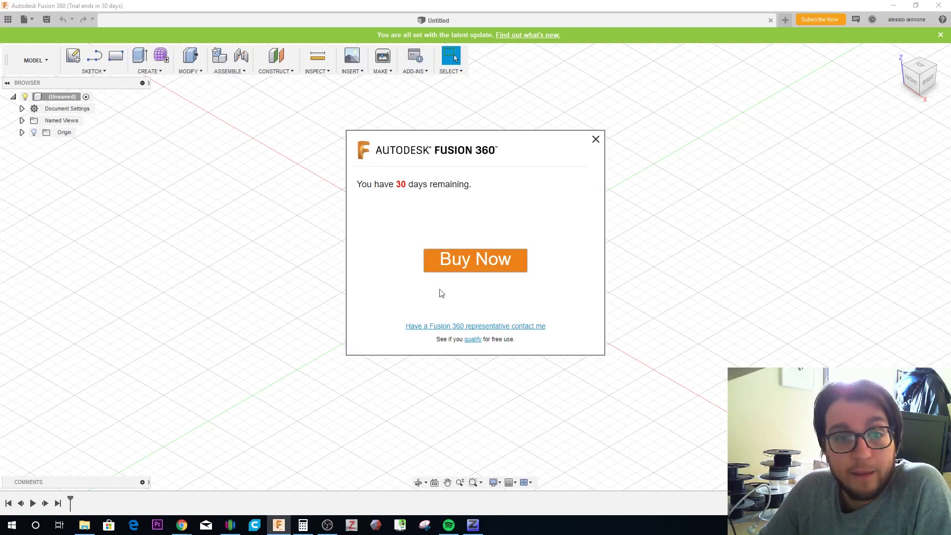
Follow the 'qualify' link under Buy Now to check free-use eligibility.
{"action": "left_click_drag", "start_coordinate": [436, 342], "coordinate": [514, 343]}
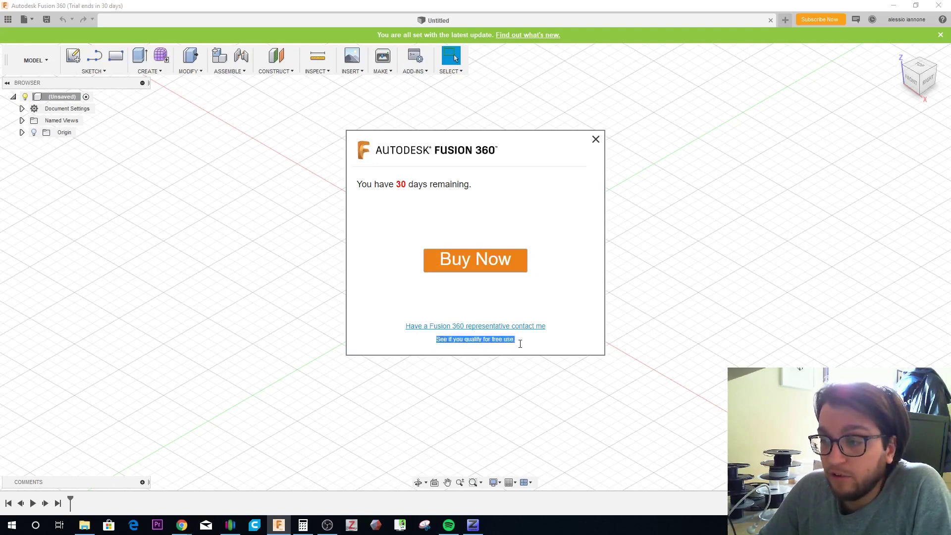
{"action": "left_click", "coordinate": [455, 355]}
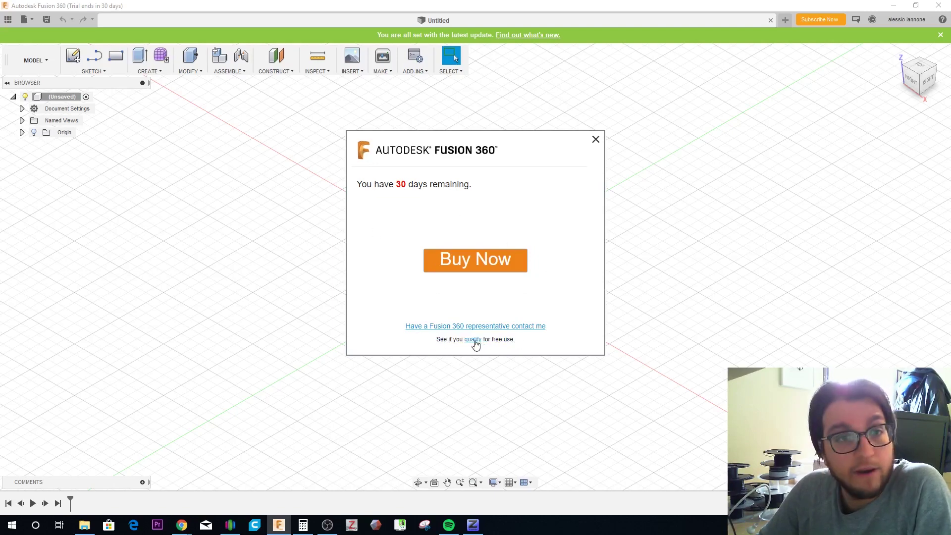
{"action": "left_click", "coordinate": [473, 340]}
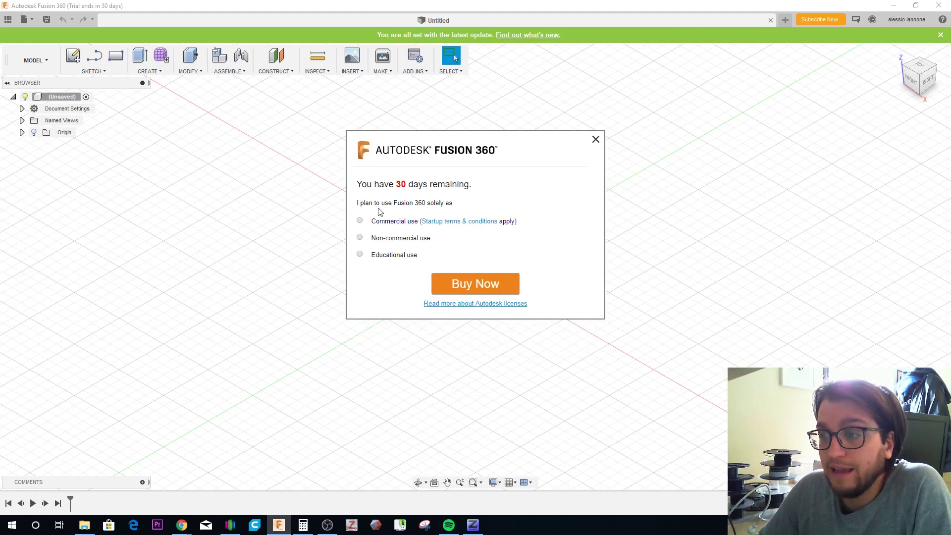
Select Non-commercial use, tick both Personal License Certification statements, and continue.
{"action": "left_click", "coordinate": [385, 242]}
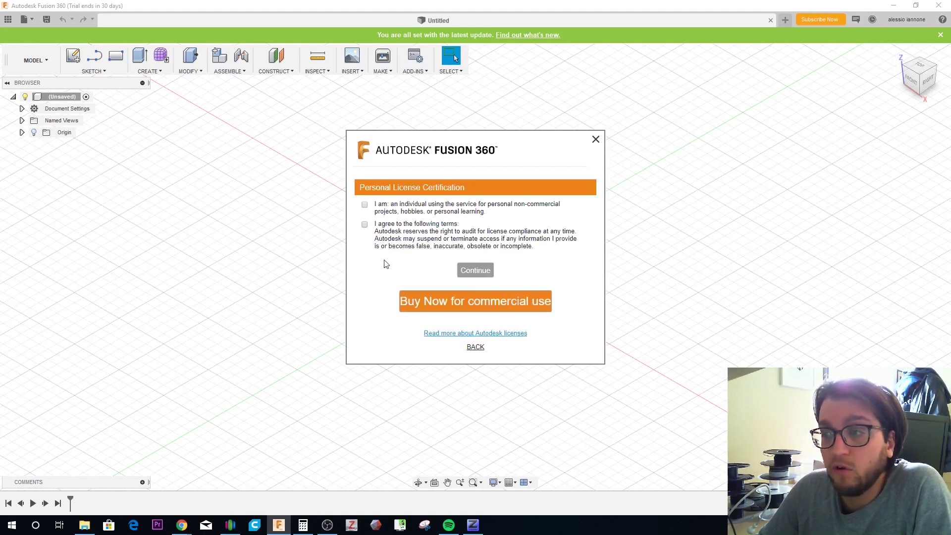
{"action": "left_click", "coordinate": [474, 353]}
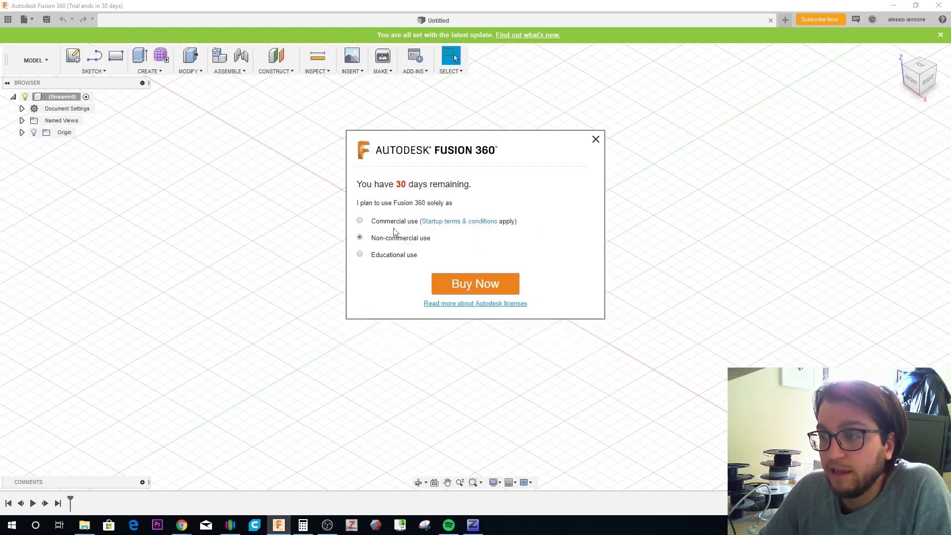
{"action": "left_click_drag", "start_coordinate": [356, 184], "coordinate": [488, 197]}
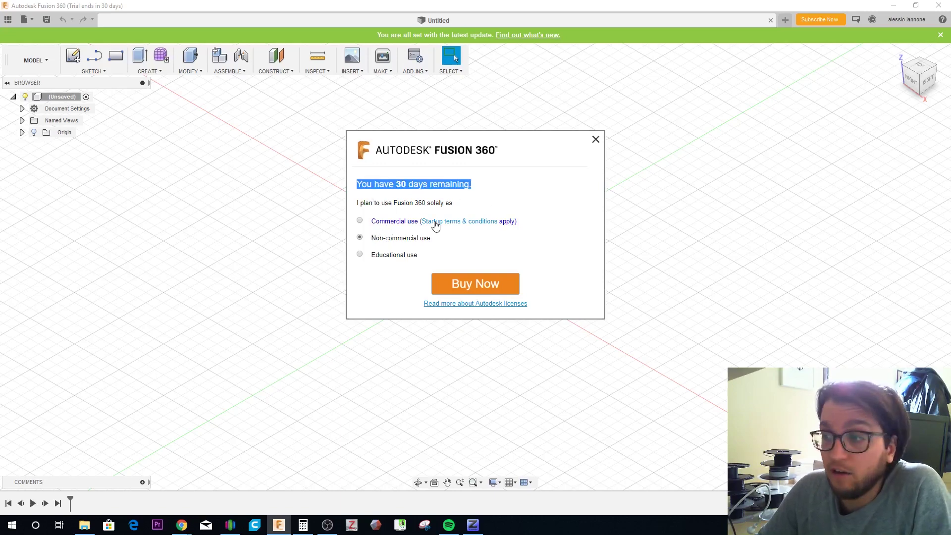
{"action": "left_click", "coordinate": [489, 240]}
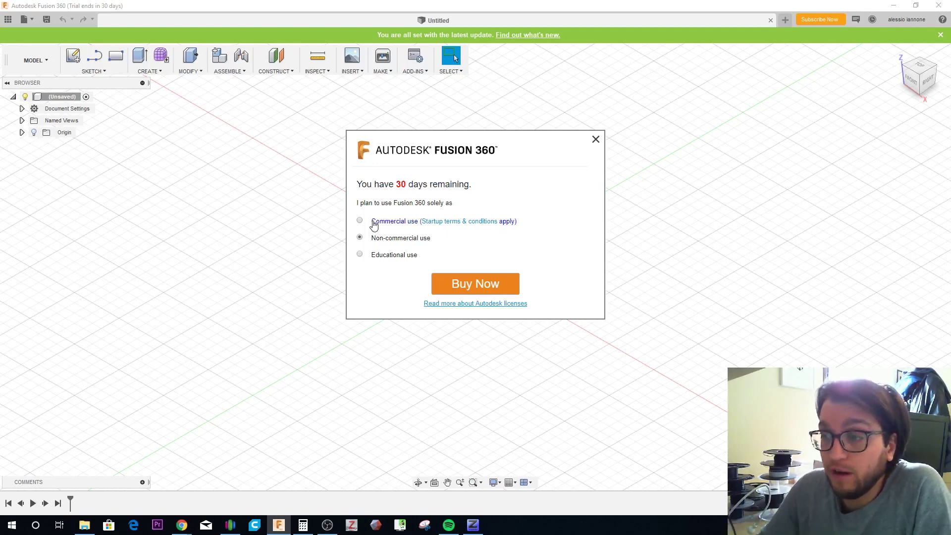
{"action": "left_click", "coordinate": [390, 243]}
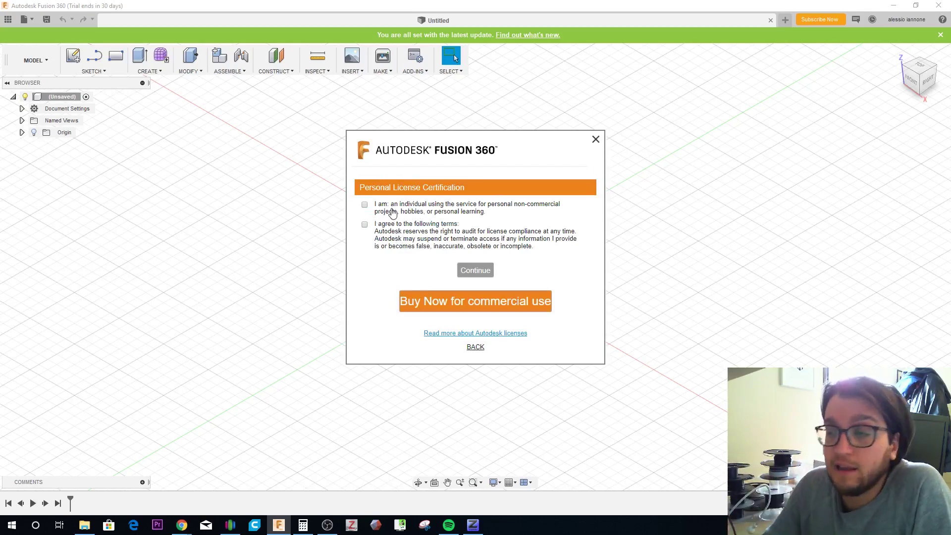
{"action": "left_click", "coordinate": [435, 213]}
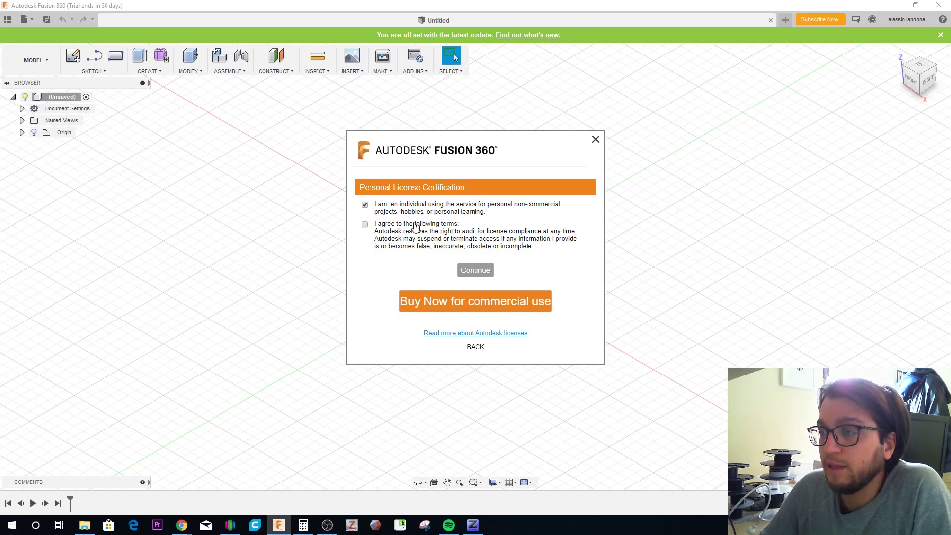
{"action": "left_click", "coordinate": [402, 229]}
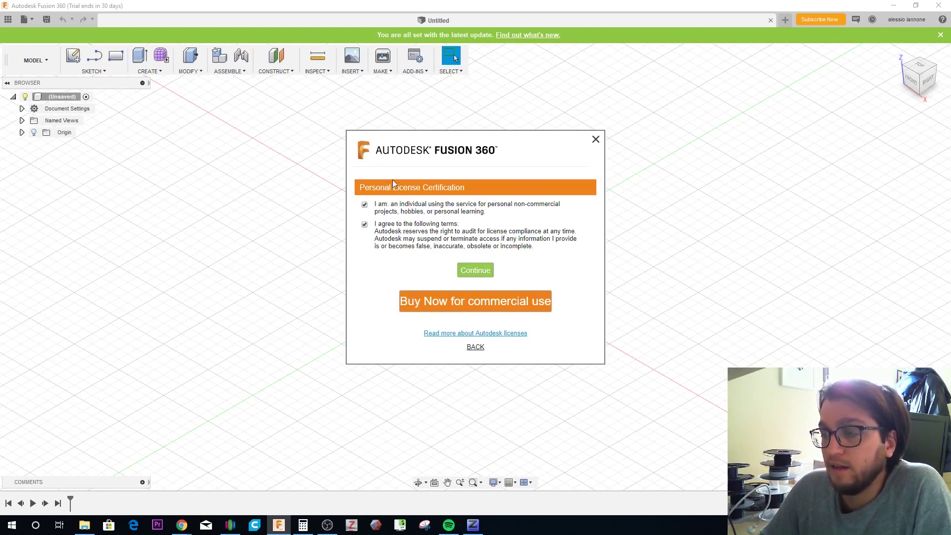
{"action": "left_click", "coordinate": [474, 272]}
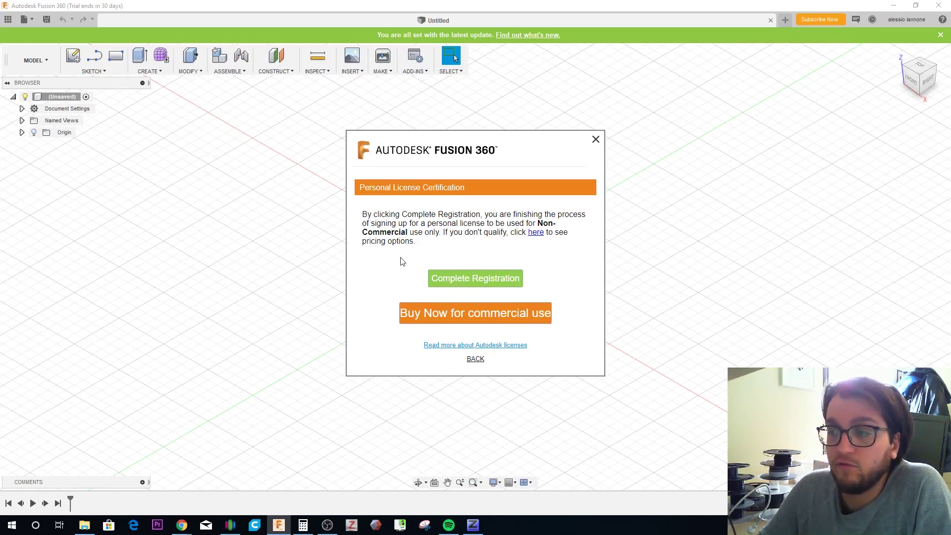
Complete Registration and close the confirmation with Start using Fusion 360.
{"action": "left_click", "coordinate": [463, 281]}
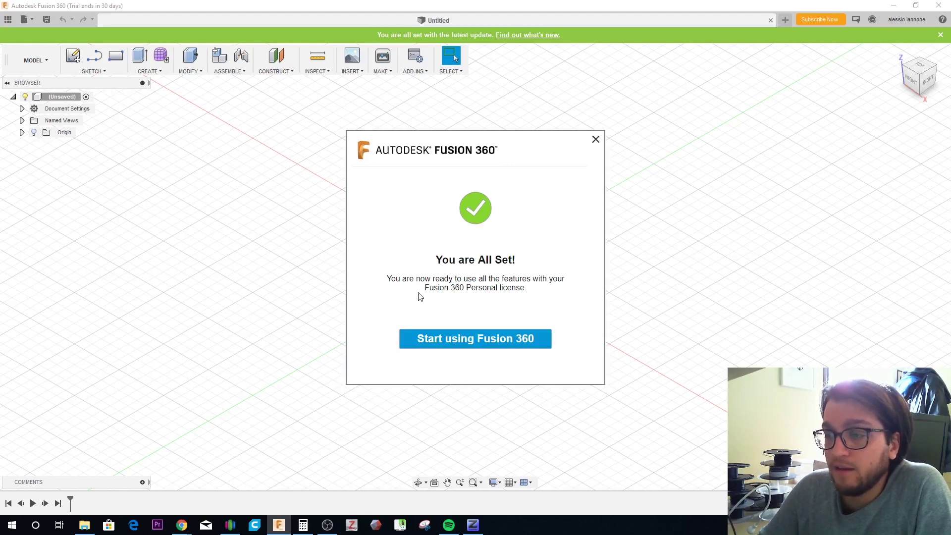
{"action": "left_click_drag", "start_coordinate": [391, 279], "coordinate": [550, 290]}
{"action": "left_click", "coordinate": [494, 315]}
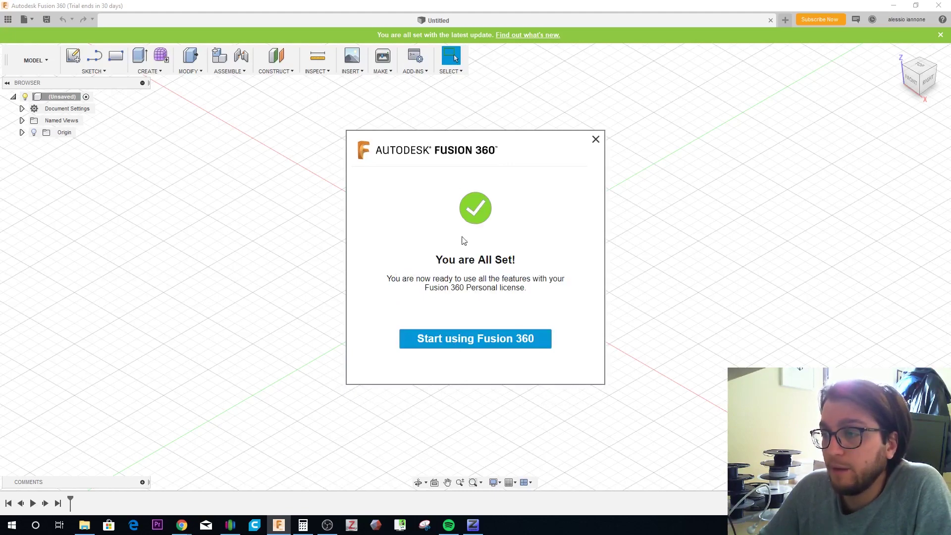
{"action": "left_click", "coordinate": [465, 340]}
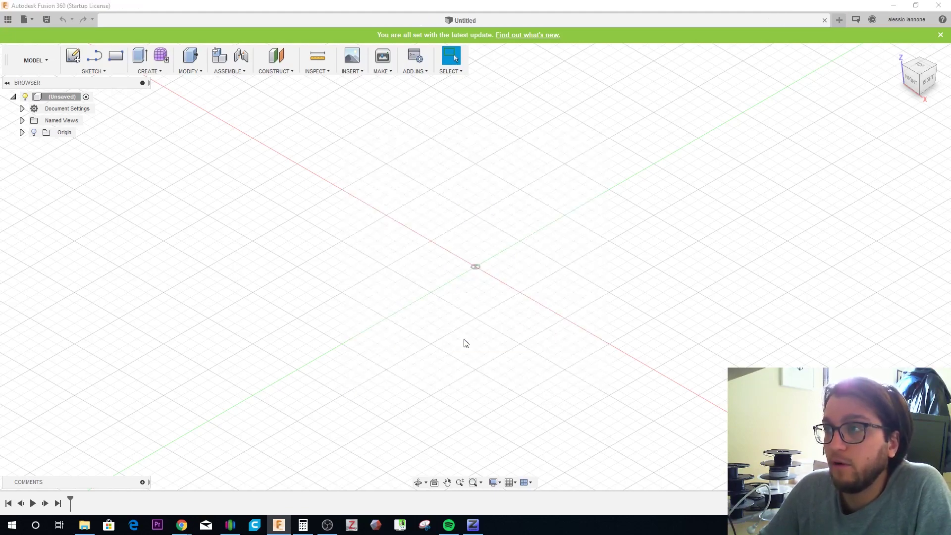